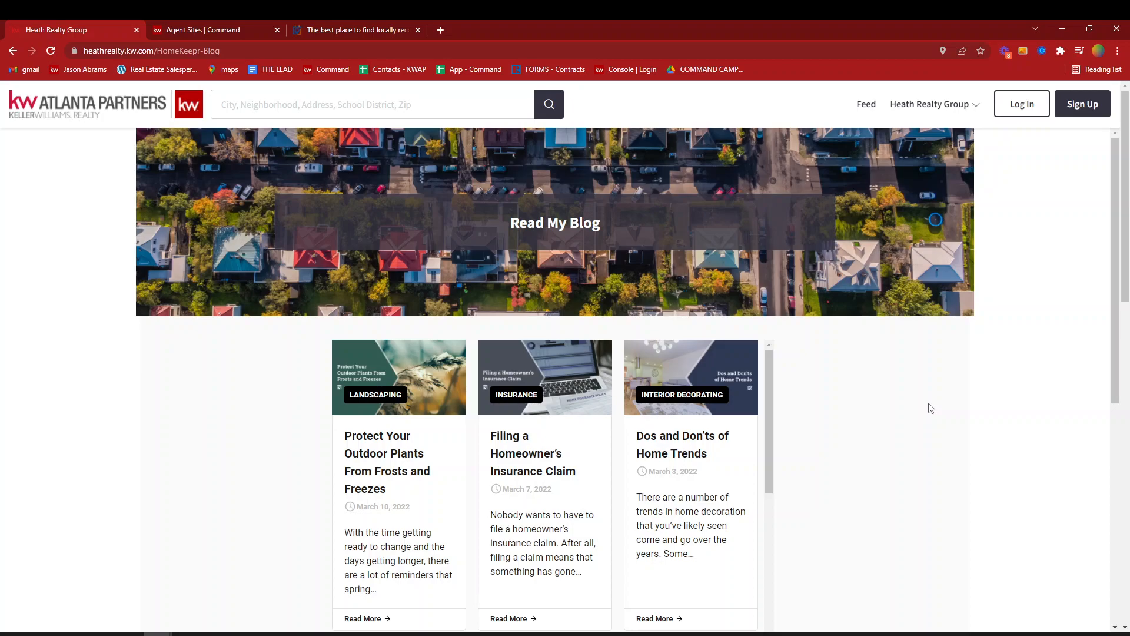
# - Examine the blog page's "Filing a Homeowner's Insurance Claim" article, including its agent branding, and close the article
pyautogui.scroll(-2, 898, 401)
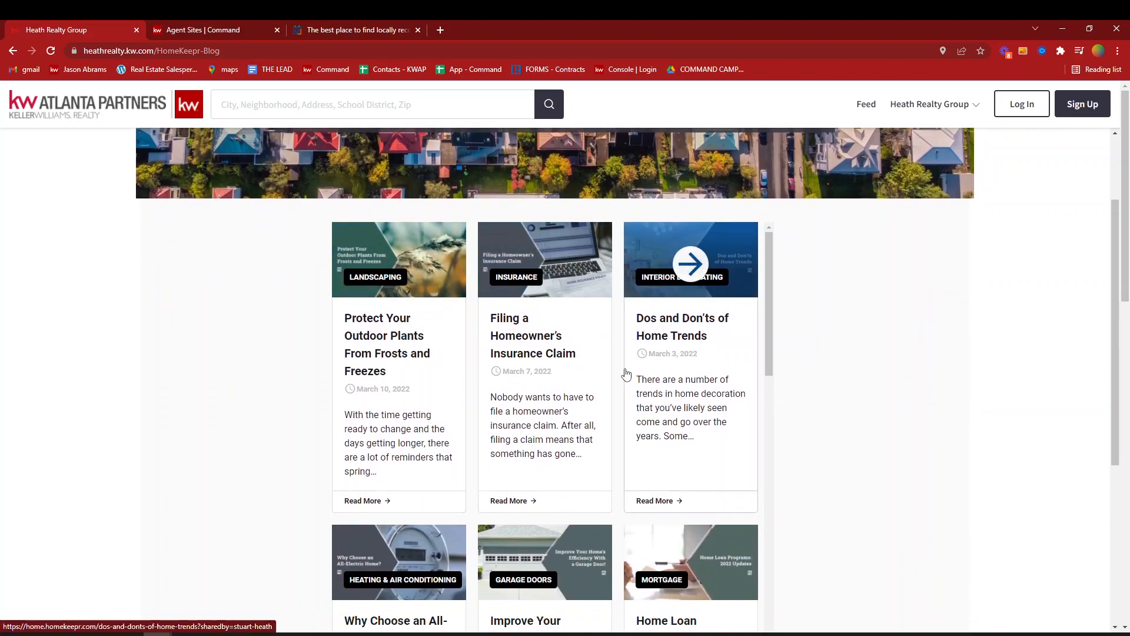
pyautogui.click(566, 377)
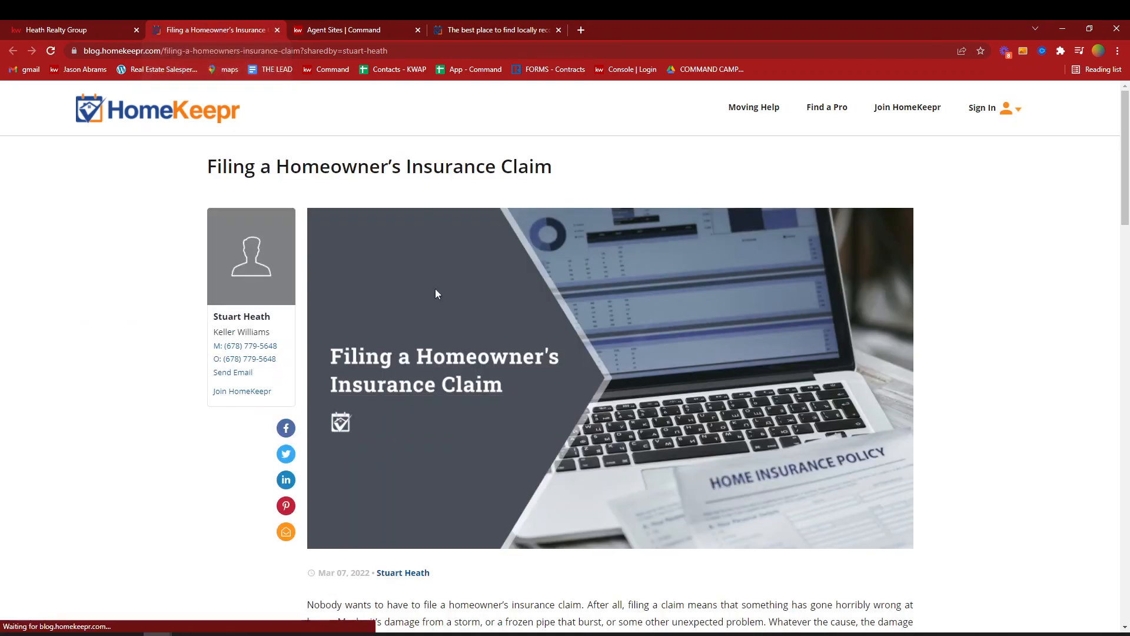
pyautogui.scroll(-3, 574, 343)
pyautogui.scroll(-9, 577, 344)
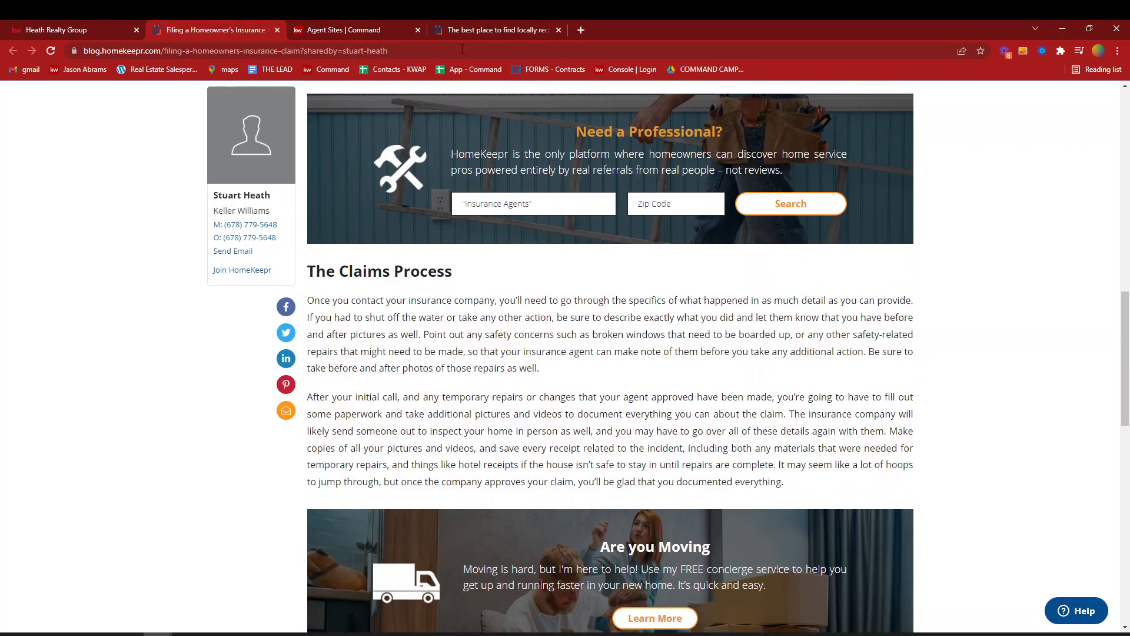
pyautogui.click(277, 29)
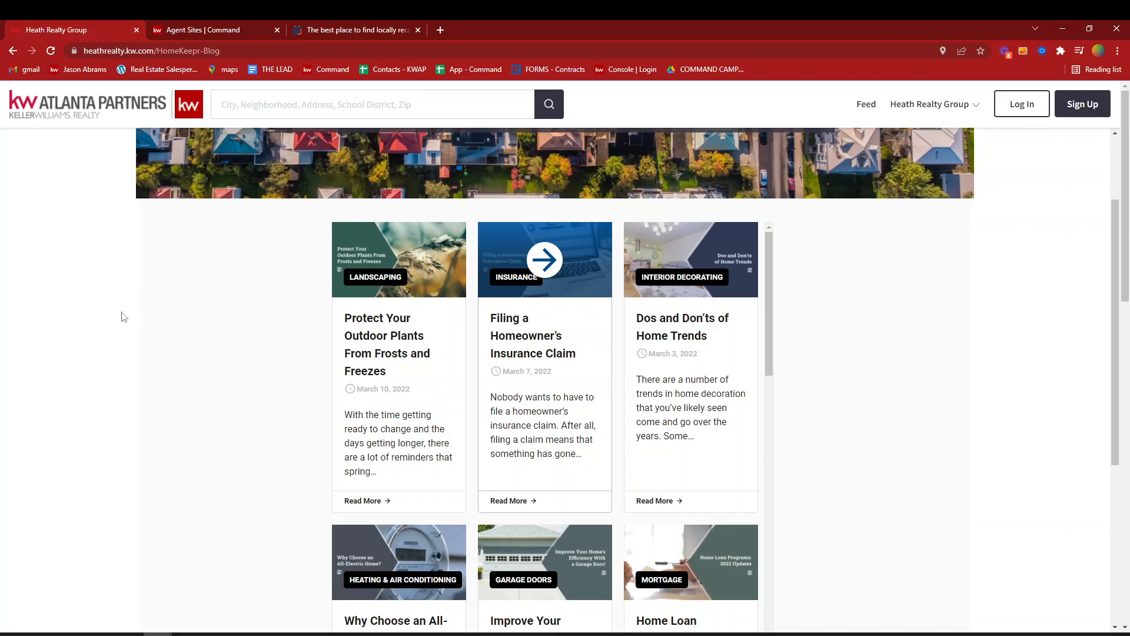
# - Switch to the HomeKeepr website and sign in to the Realtors portal with the saved login details
pyautogui.click(321, 29)
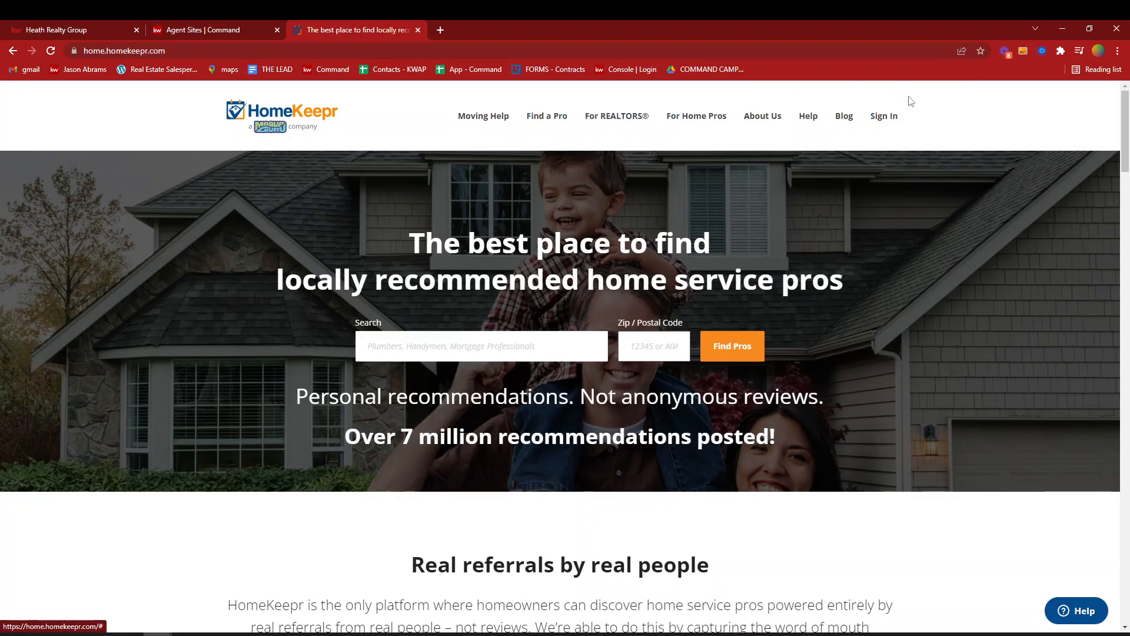
pyautogui.click(886, 119)
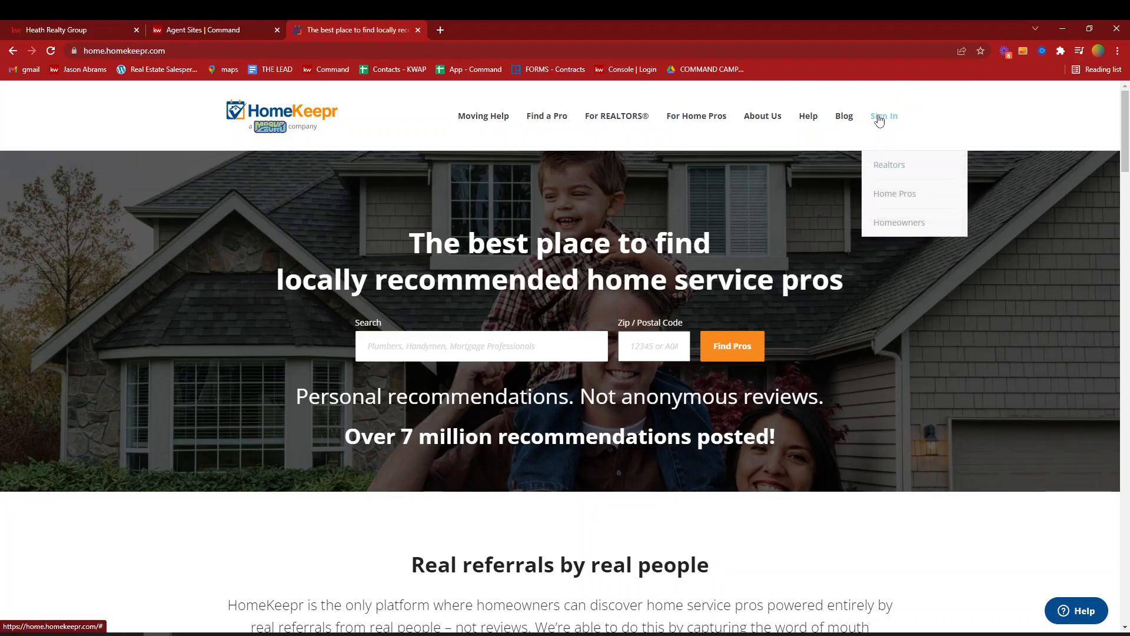
pyautogui.click(891, 166)
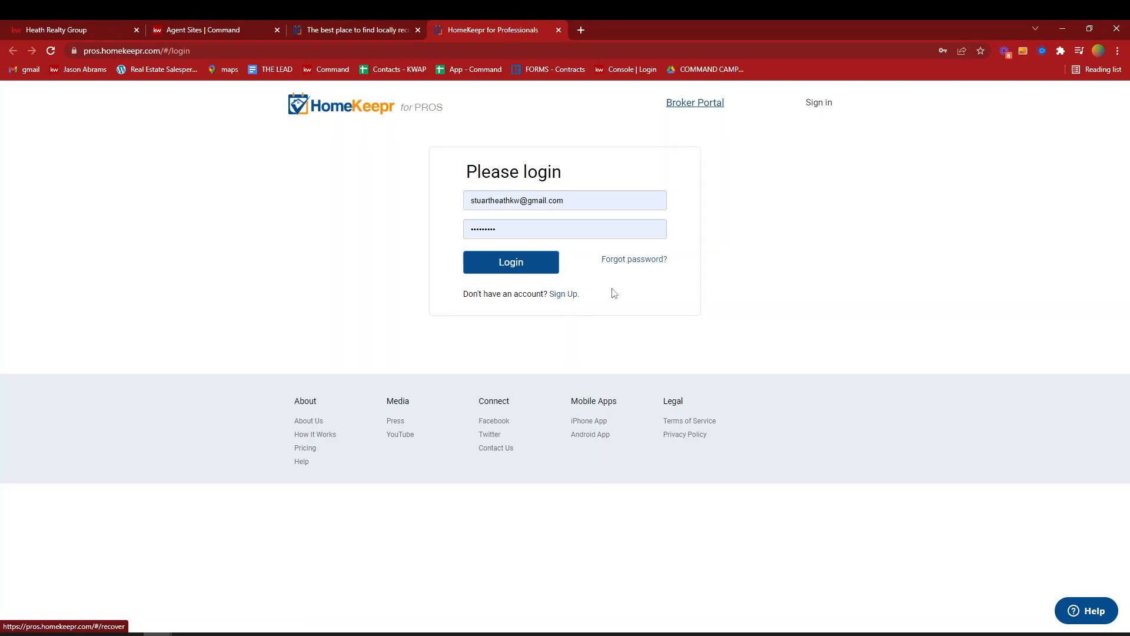
pyautogui.click(515, 265)
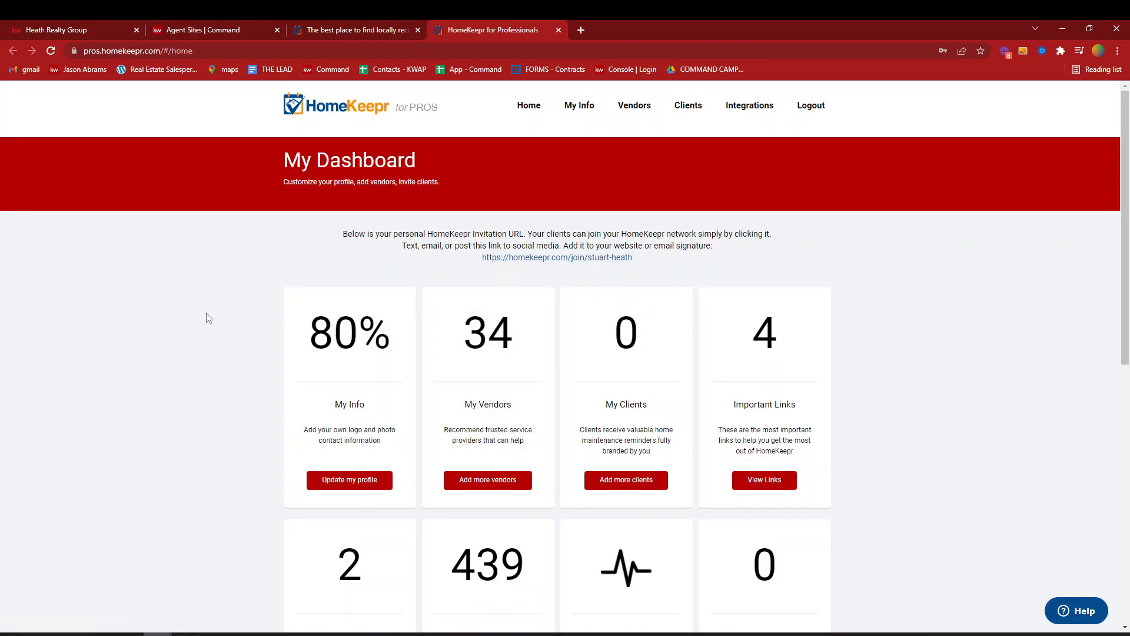
# - Open the page for embedding My Widgets from the HomeKeepr dashboard
pyautogui.scroll(-2, 207, 317)
pyautogui.scroll(-1, 207, 317)
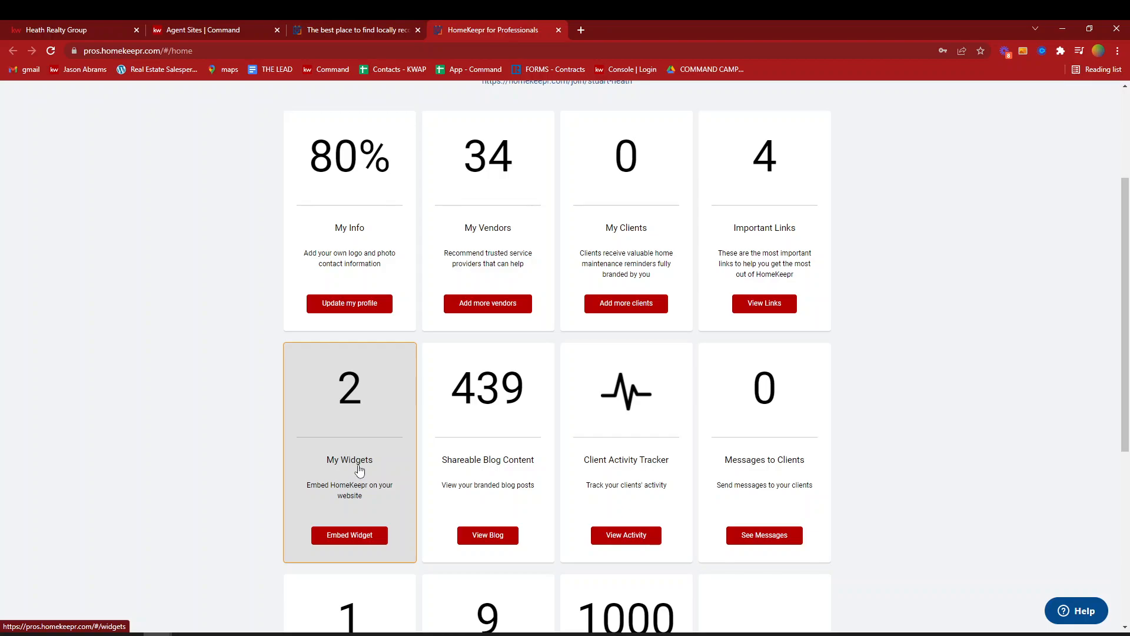
pyautogui.click(349, 536)
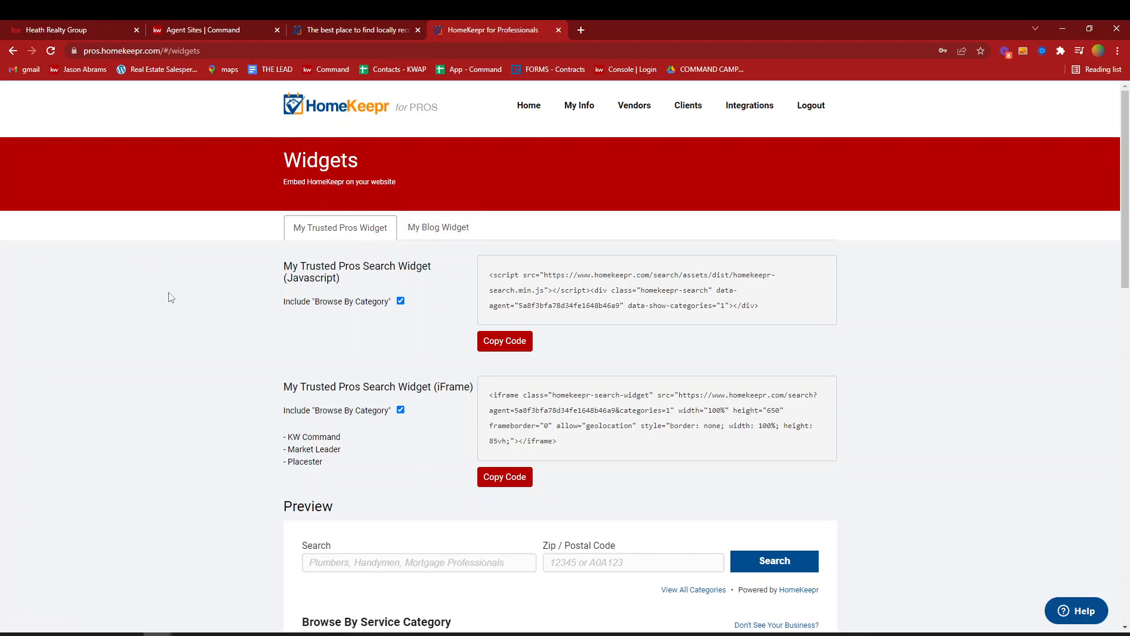
# - Open the Vendors page separately and look through the whole list of recommended vendors
pyautogui.rightClick(638, 107)
pyautogui.click(643, 112)
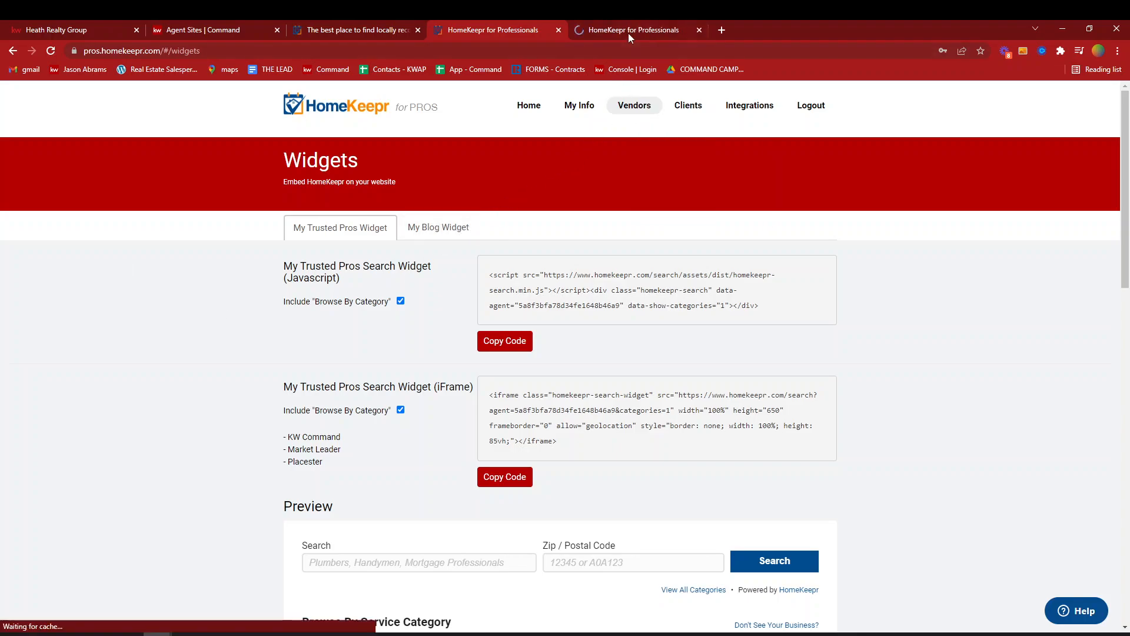
pyautogui.click(628, 33)
pyautogui.scroll(-3, 968, 308)
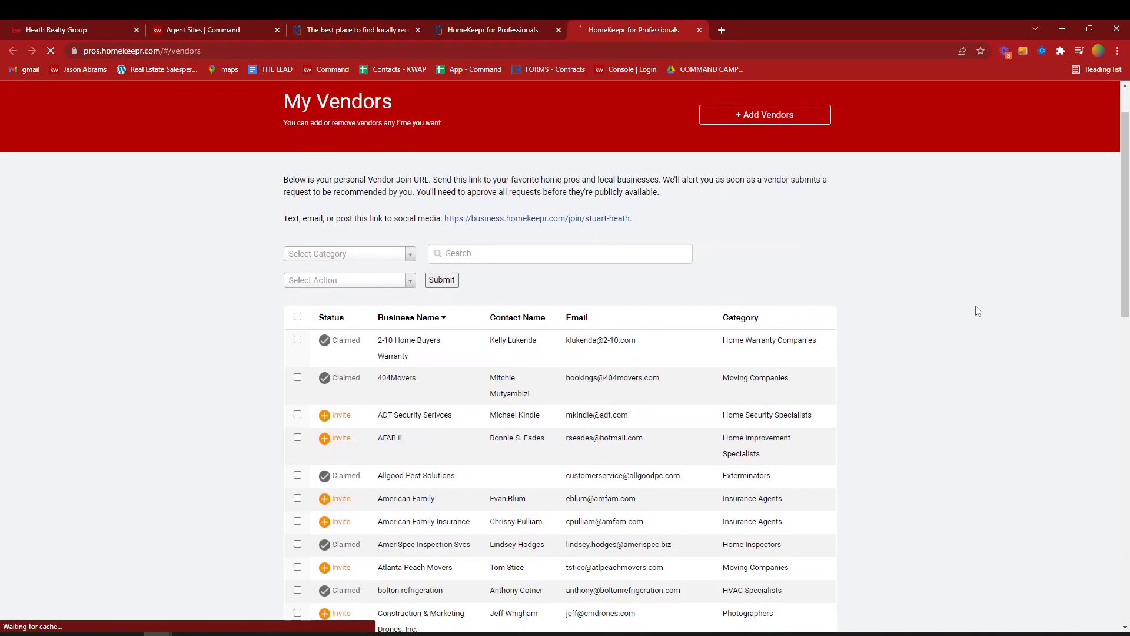
pyautogui.scroll(-1, 977, 310)
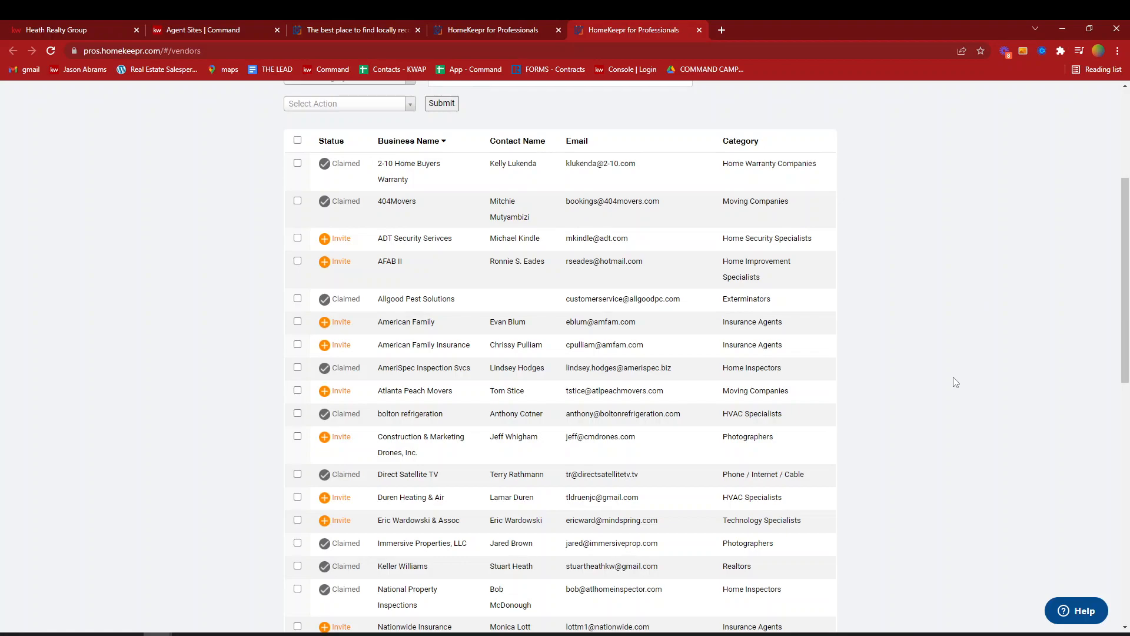
pyautogui.scroll(-2, 955, 382)
pyautogui.scroll(-2, 955, 383)
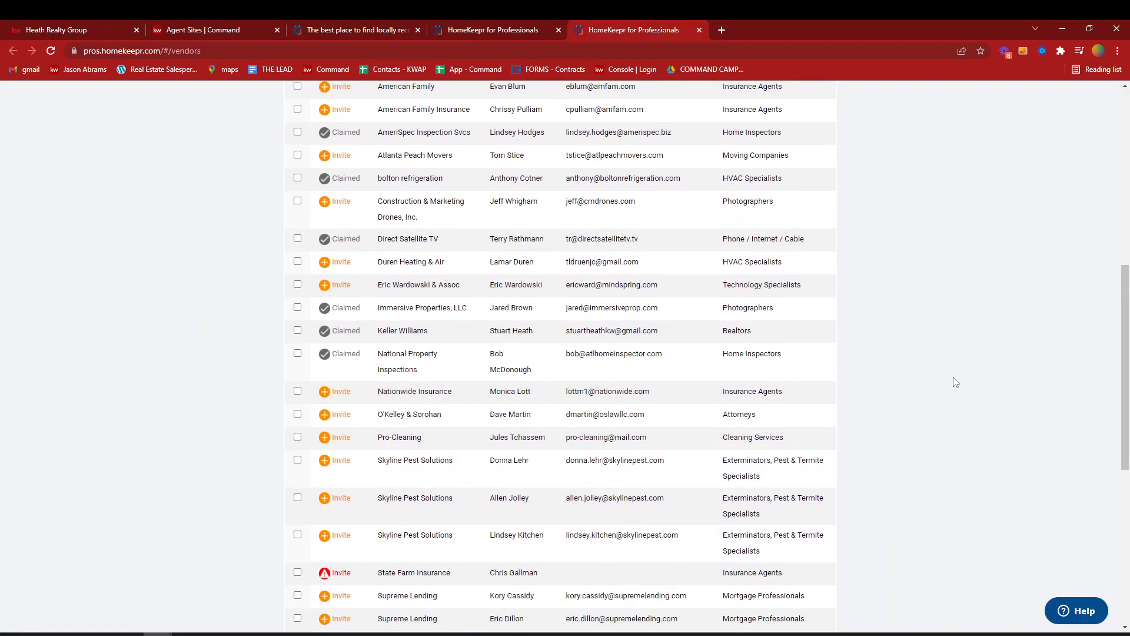
pyautogui.scroll(-4, 955, 383)
pyautogui.scroll(-1, 955, 382)
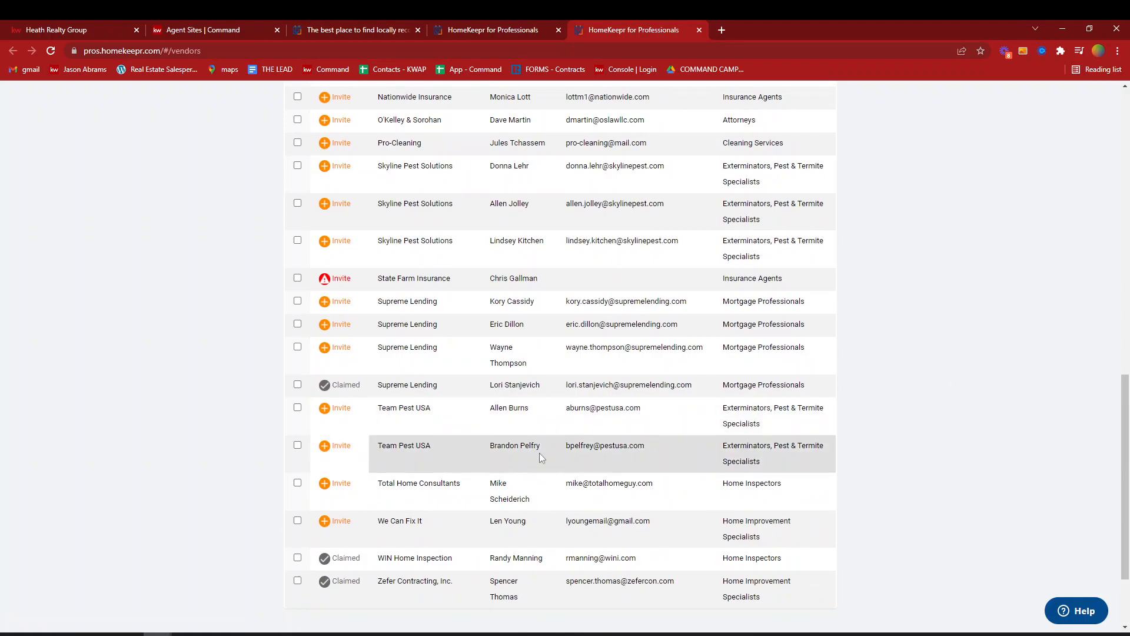
pyautogui.scroll(-1, 216, 516)
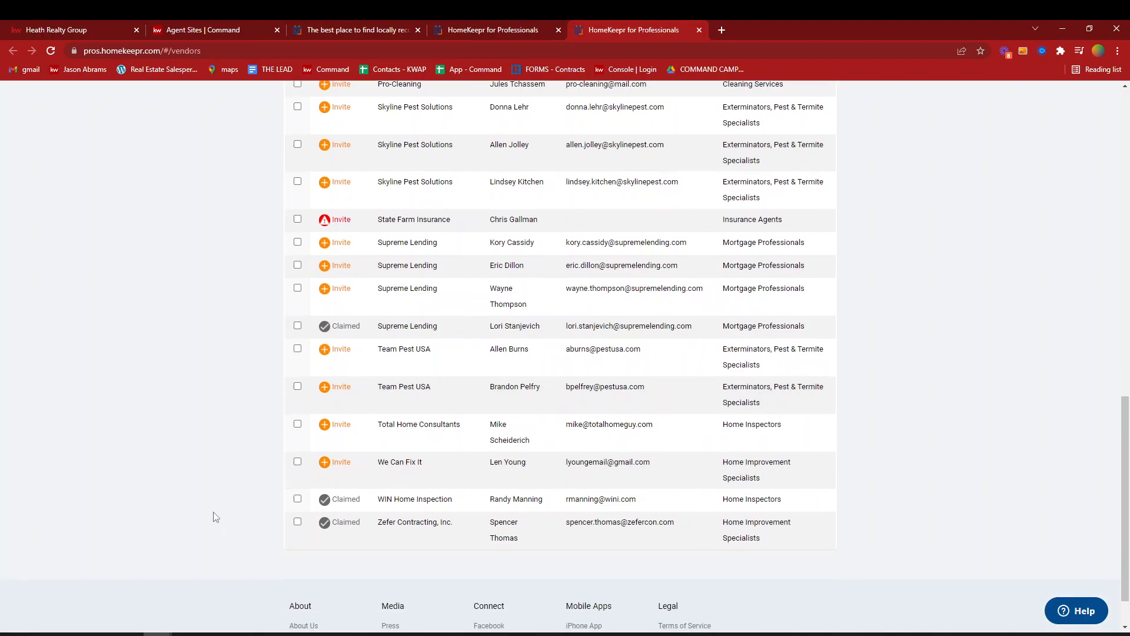
pyautogui.scroll(15, 216, 517)
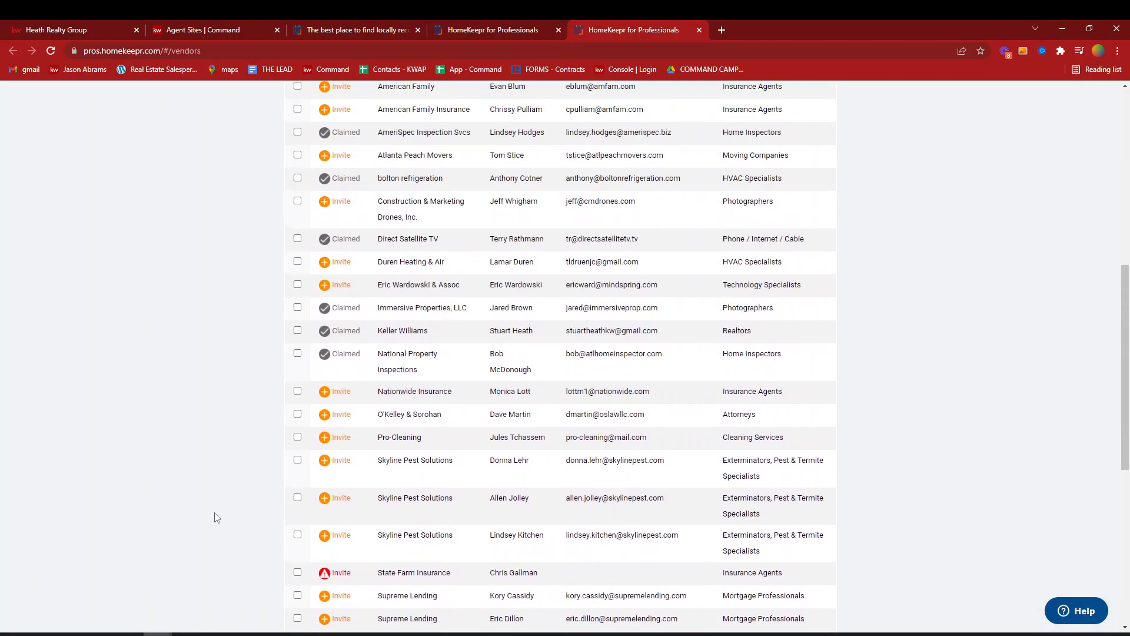
pyautogui.scroll(1, 220, 522)
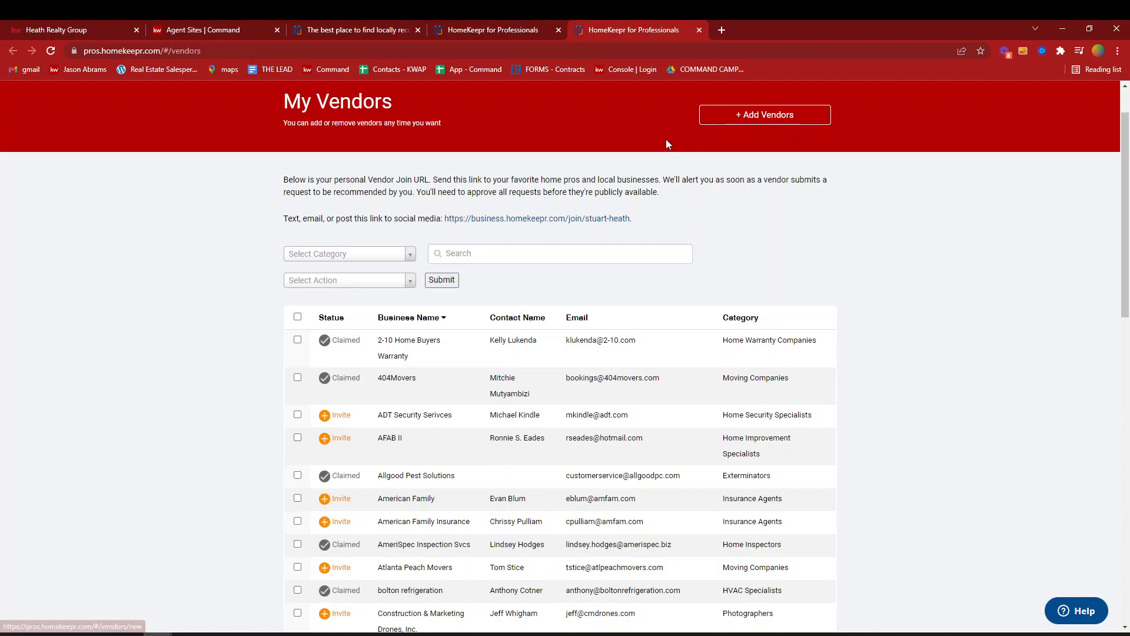
# - Return to the Widgets page and copy the iFrame code of My Blog Widget for KW Command
pyautogui.click(517, 27)
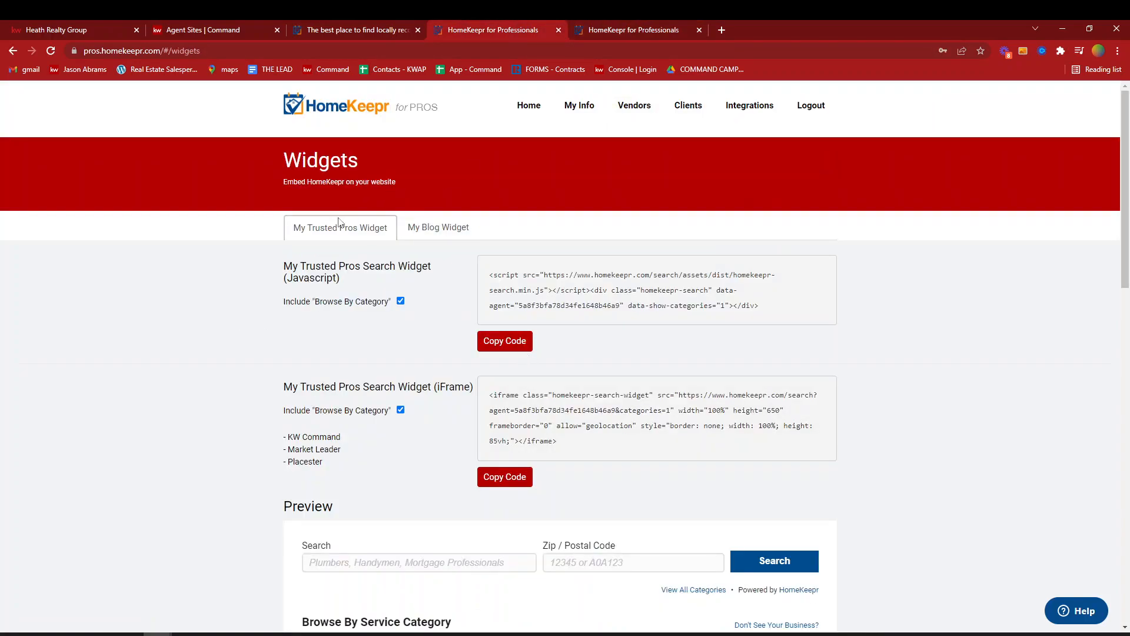
pyautogui.click(451, 234)
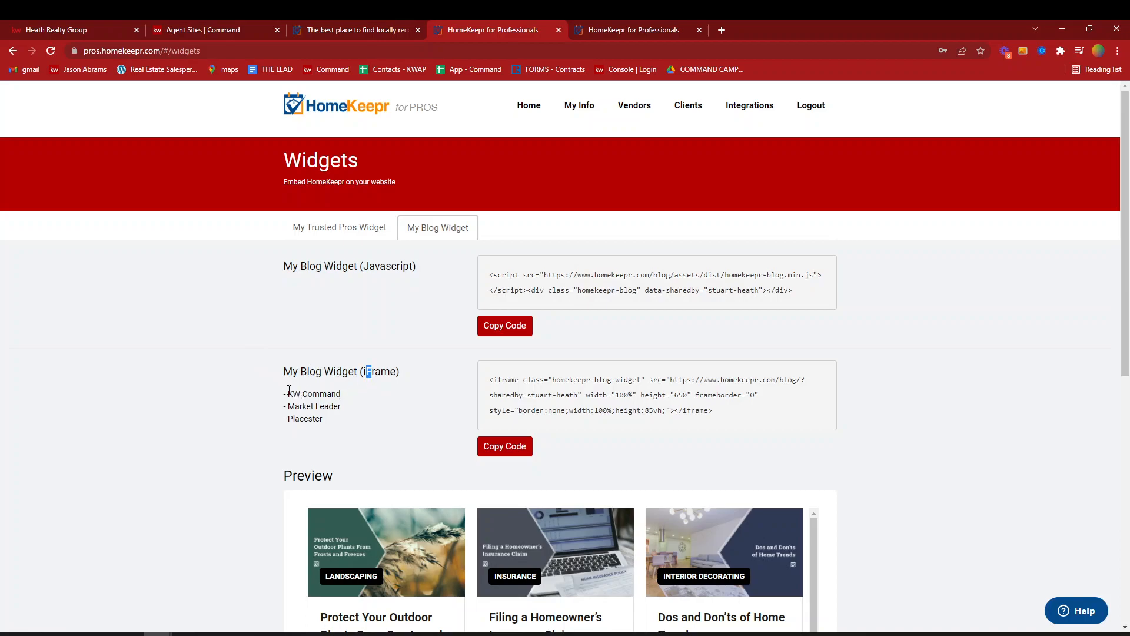
pyautogui.moveTo(284, 392); pyautogui.dragTo(348, 400)
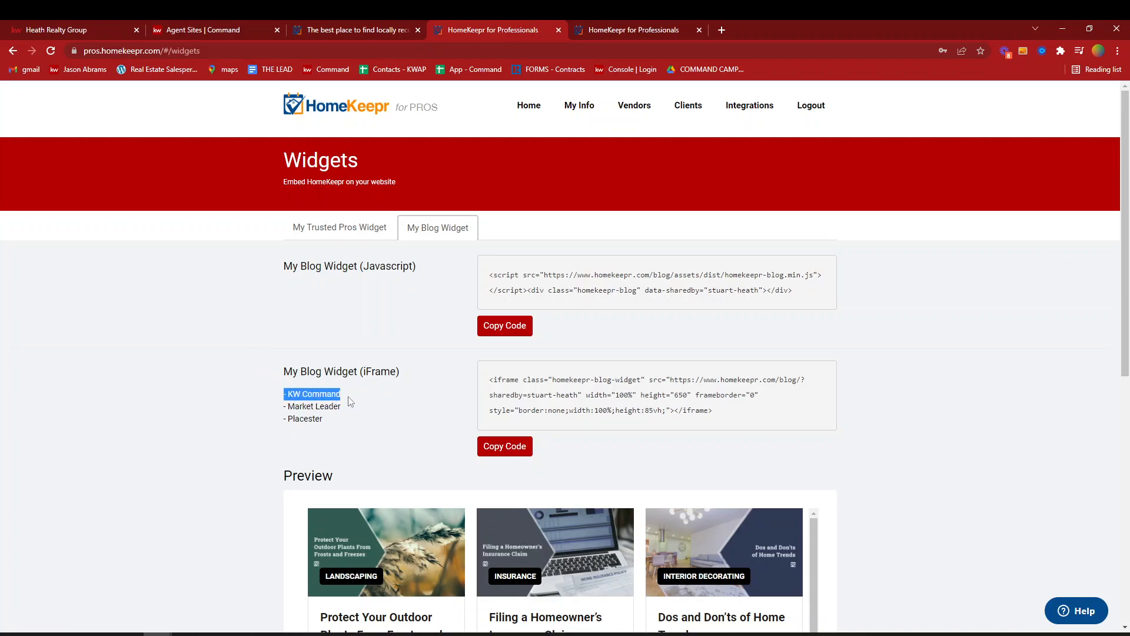
pyautogui.click(354, 402)
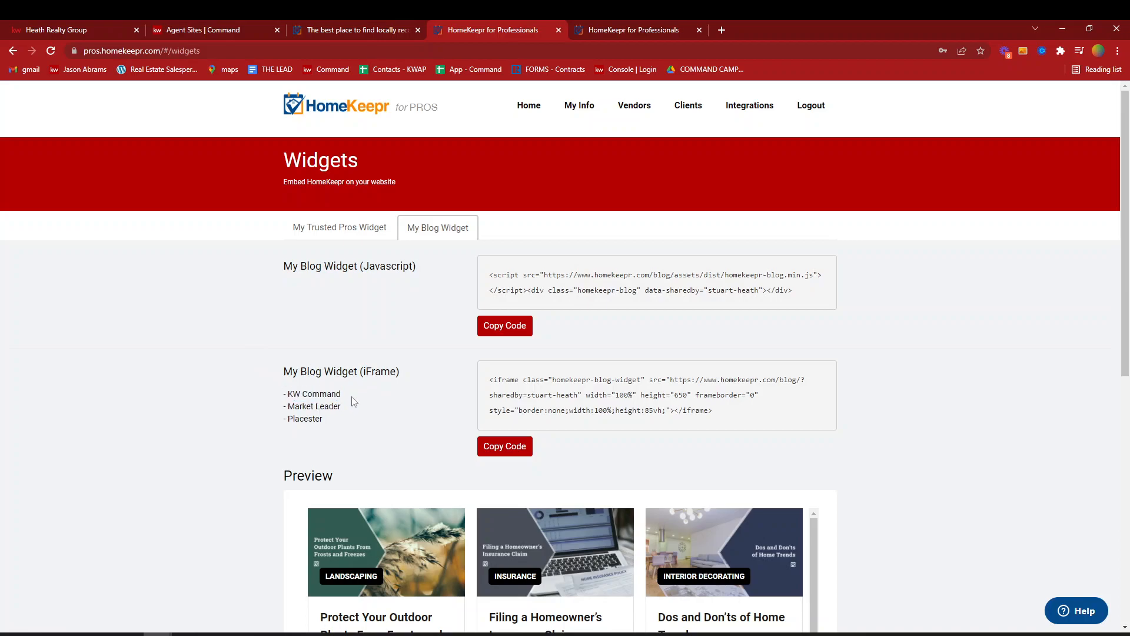
pyautogui.click(503, 451)
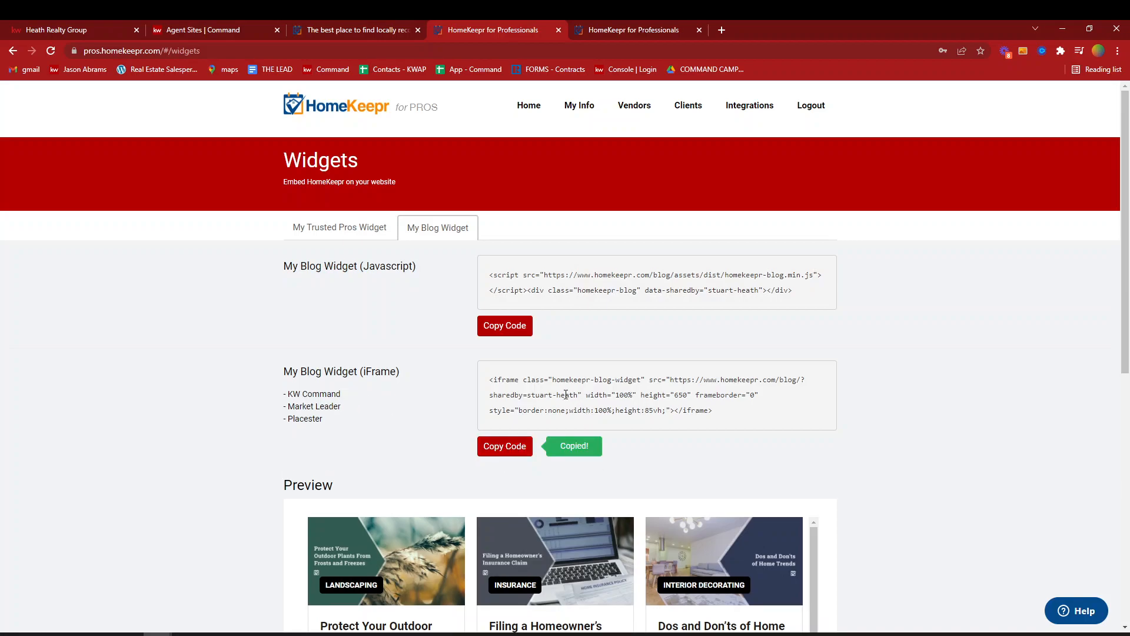
# - Switch to KW Command and add a page to the Agent Site Pages in the site settings, creating a new site for it
pyautogui.click(234, 26)
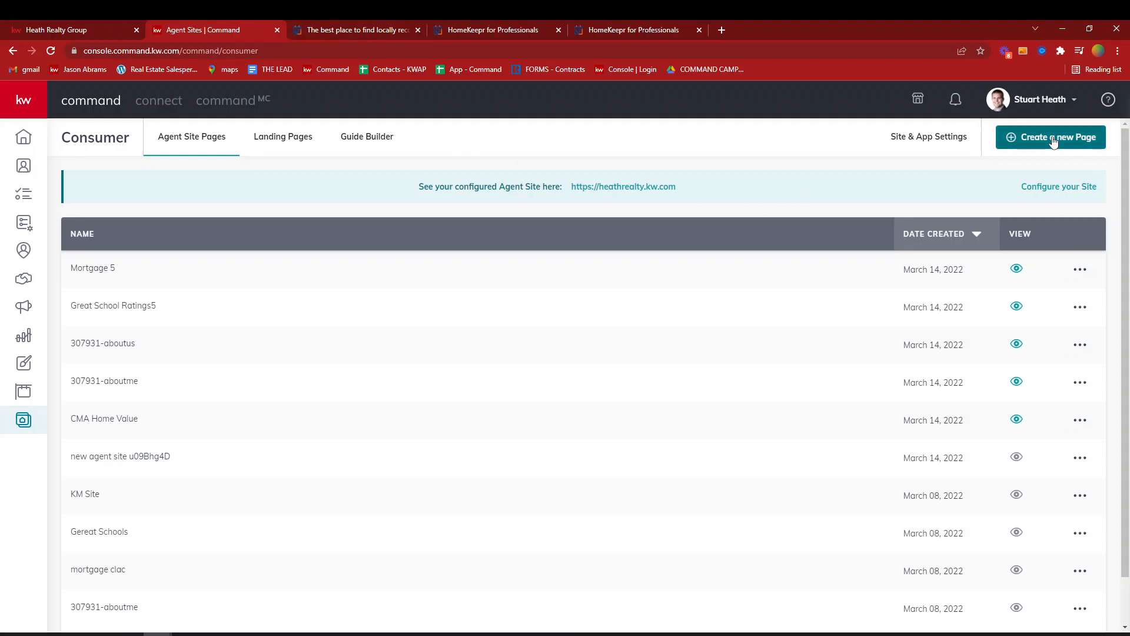
pyautogui.click(915, 137)
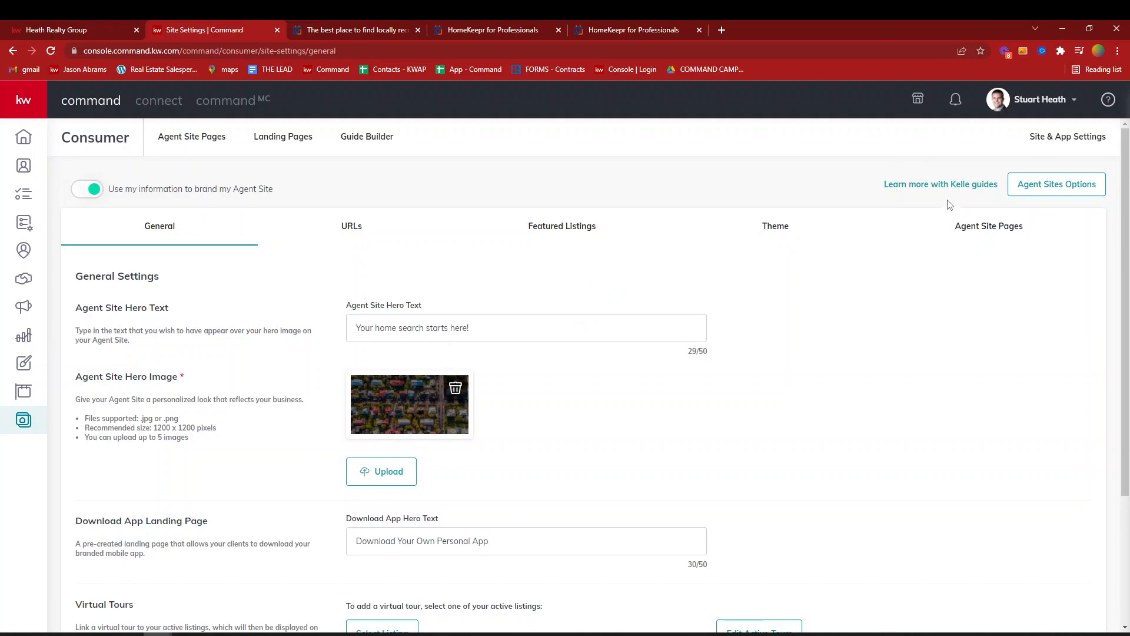
pyautogui.click(995, 230)
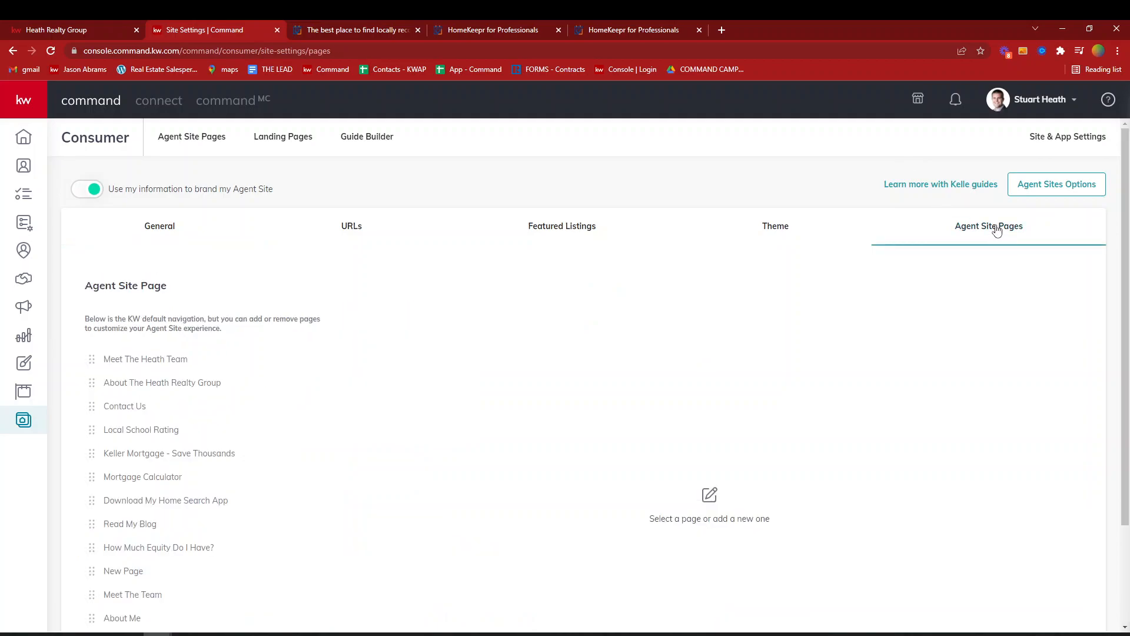
pyautogui.scroll(-2, 236, 571)
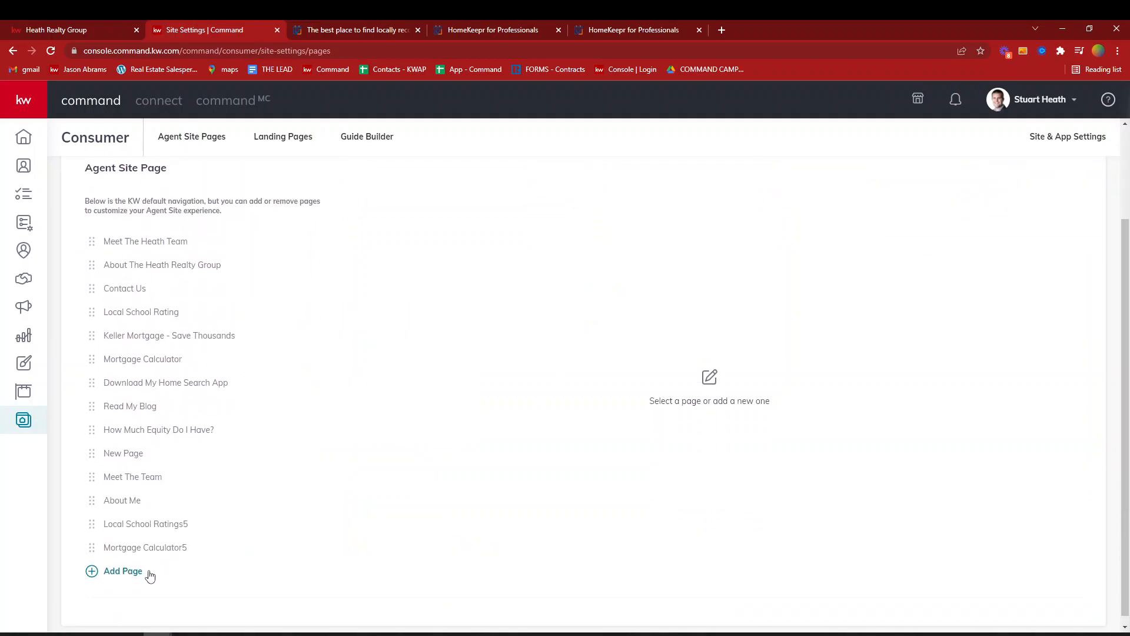
pyautogui.click(142, 572)
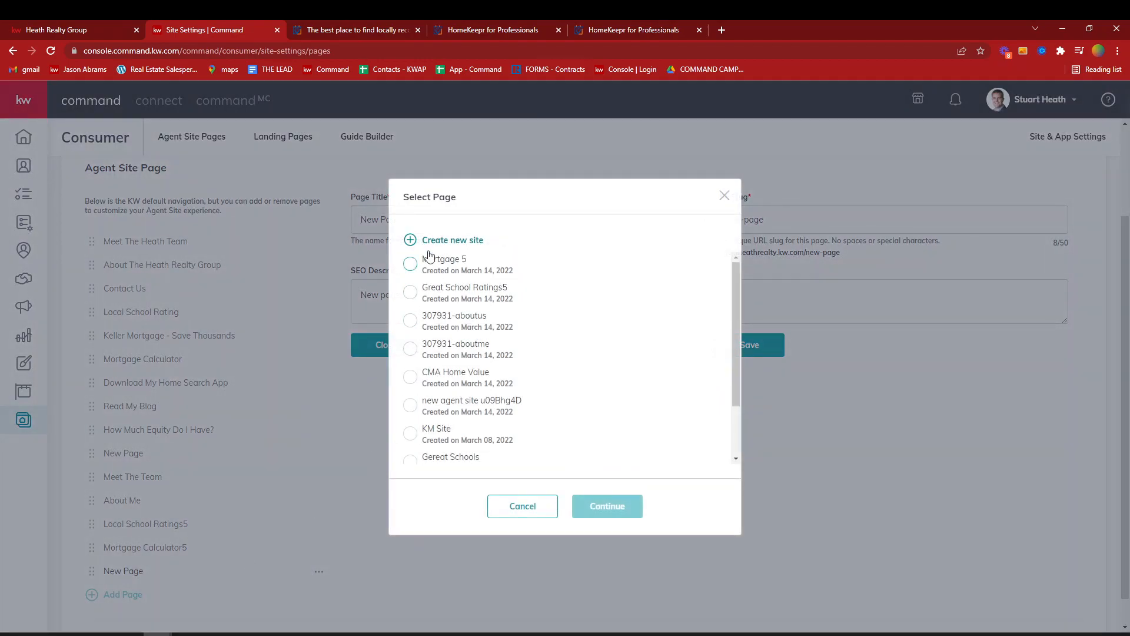
pyautogui.click(452, 239)
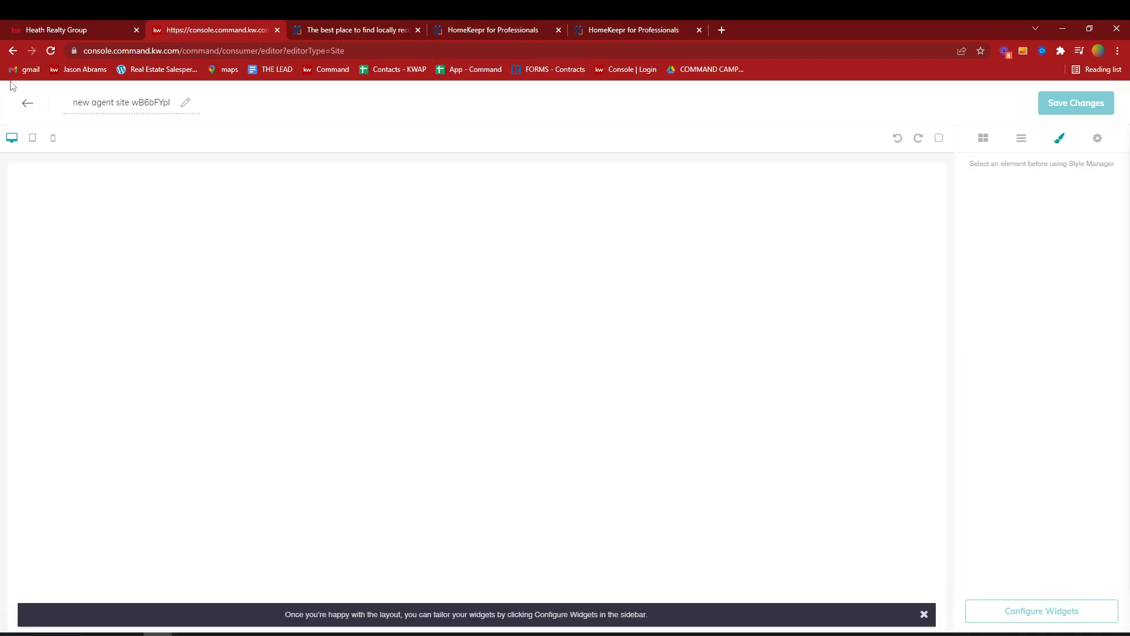
# - Rename the new agent site page as Blog5
pyautogui.click(94, 102)
pyautogui.tripleClick(102, 98)
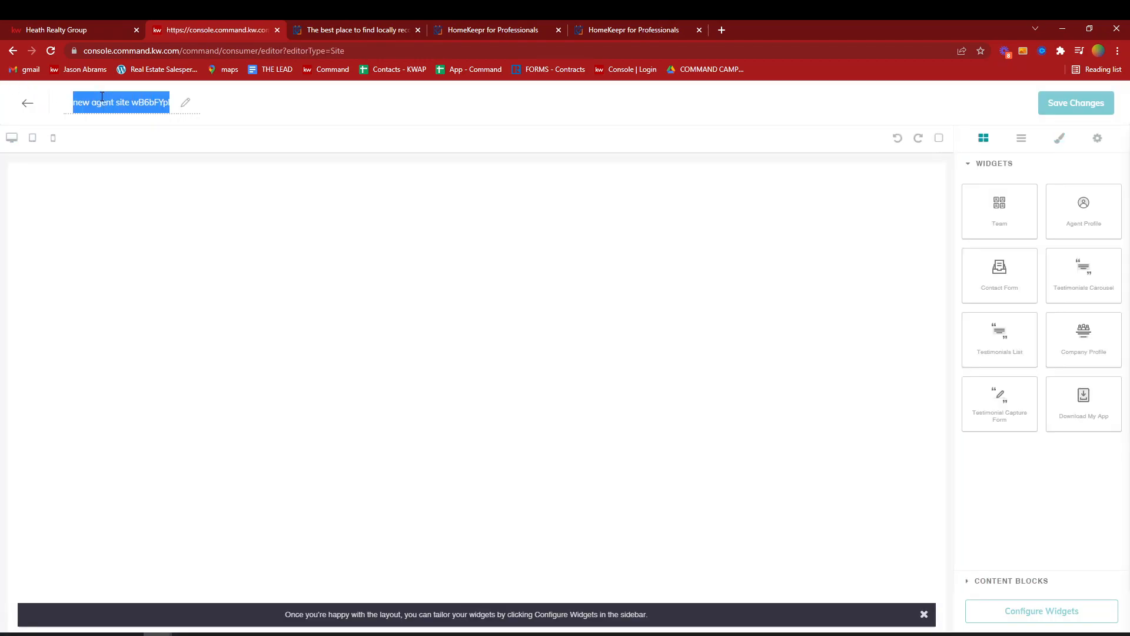
pyautogui.write('Blo')
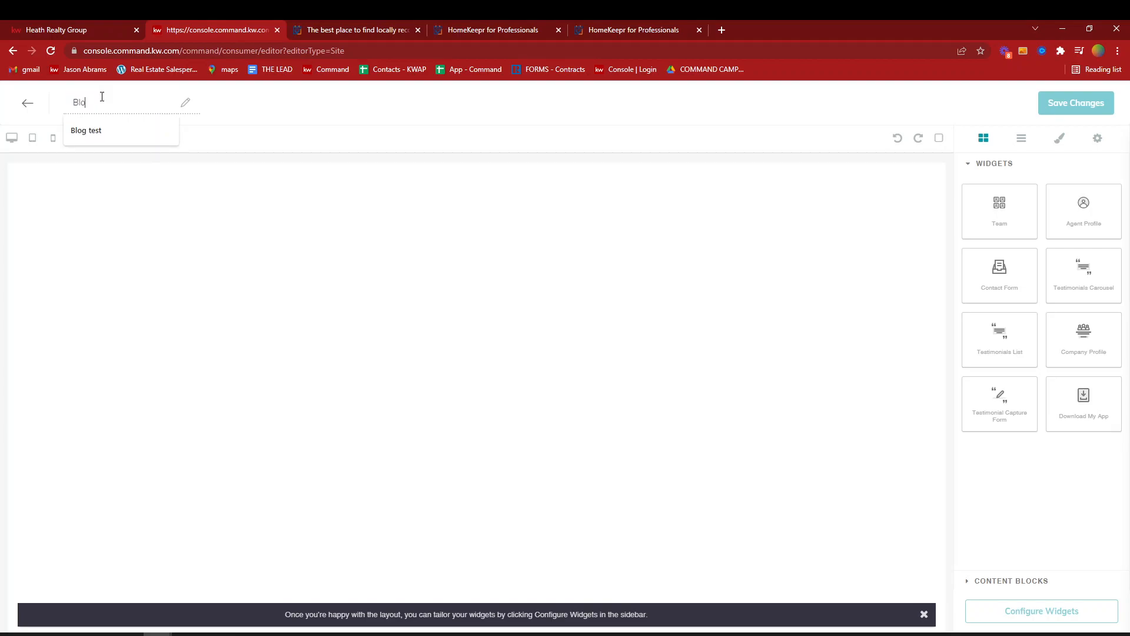
pyautogui.write('g5')
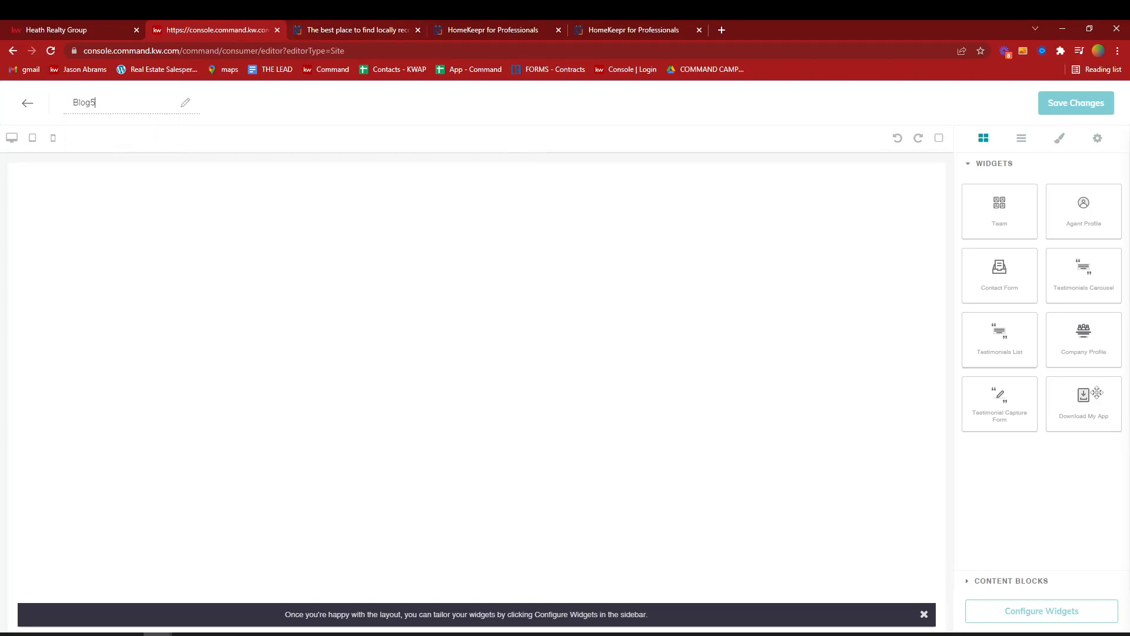
# - Place a Company Profile widget on the blank page and open its configuration
pyautogui.moveTo(1086, 347); pyautogui.dragTo(569, 323)
pyautogui.moveTo(511, 300); pyautogui.dragTo(508, 297)
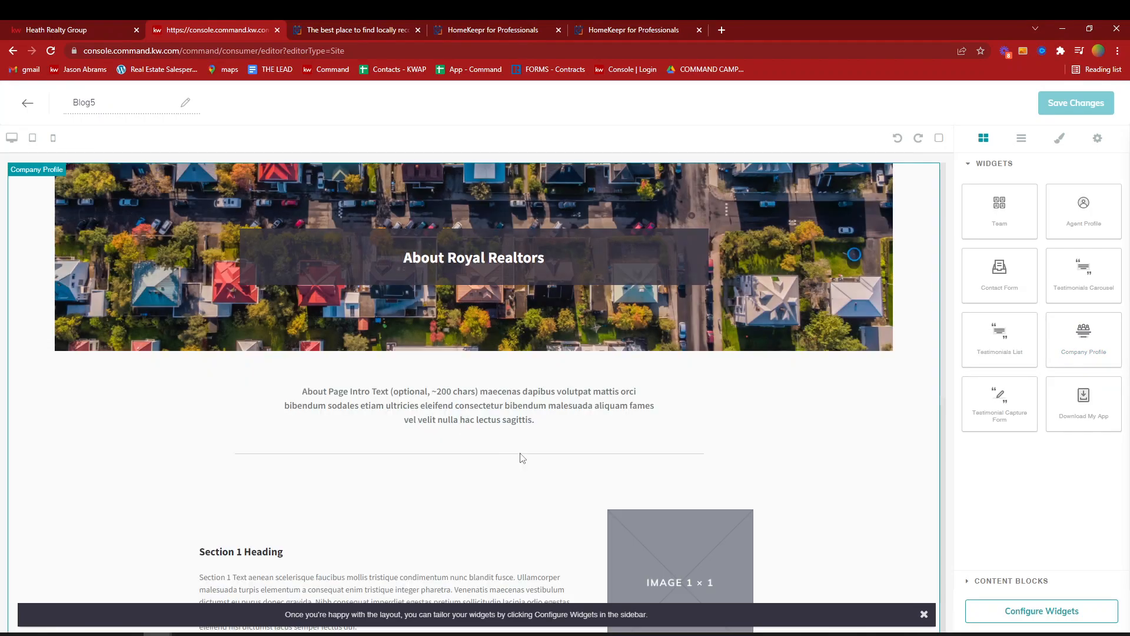
pyautogui.click(1034, 612)
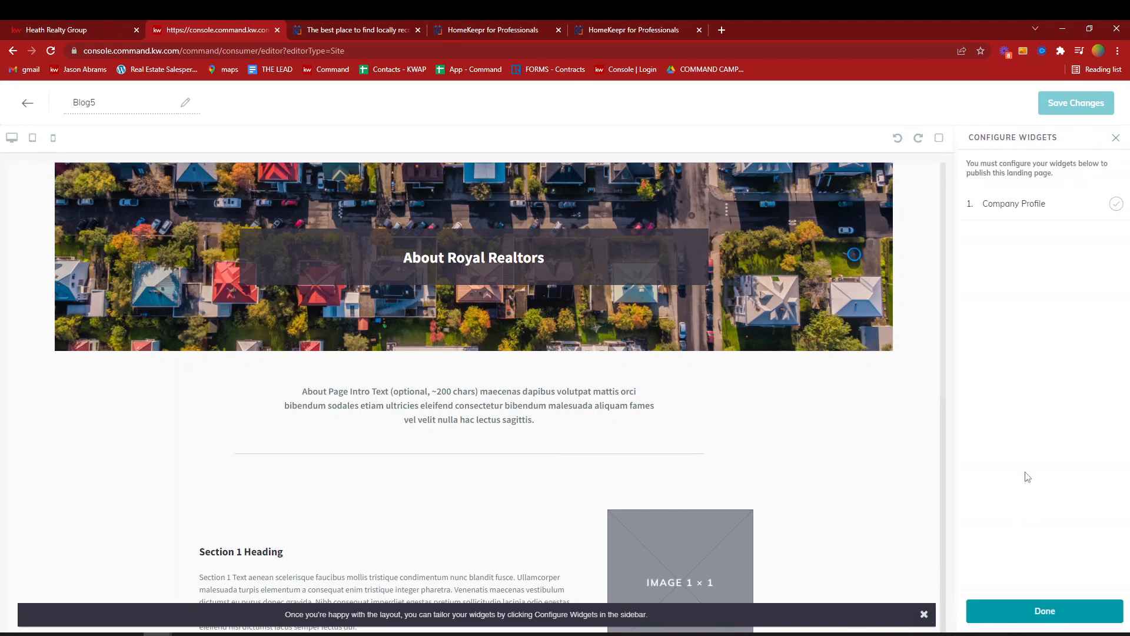
pyautogui.click(1014, 207)
# - Set the Company Profile headline to "Read My Blog"
pyautogui.click(1013, 190)
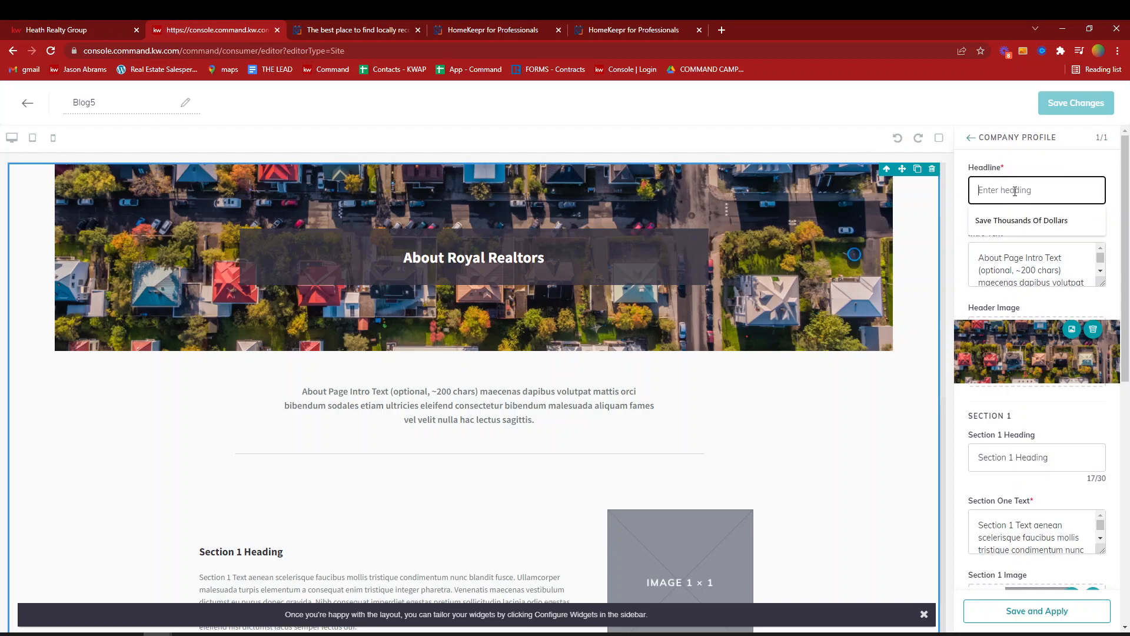
pyautogui.write('Read My Blog')
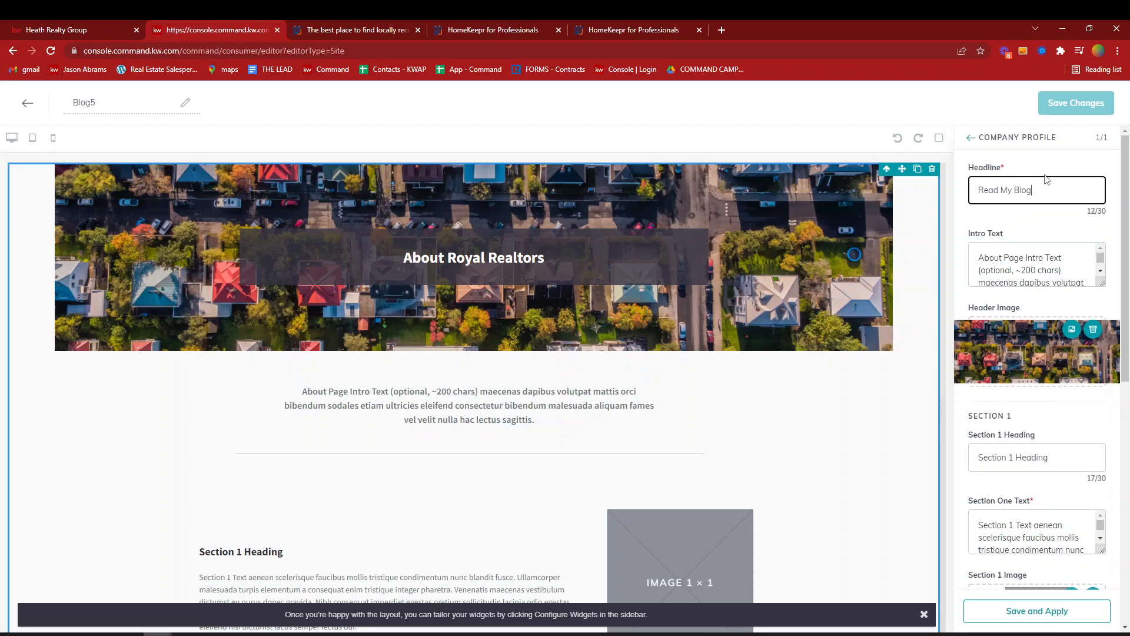
pyautogui.moveTo(1046, 180); pyautogui.dragTo(810, 211)
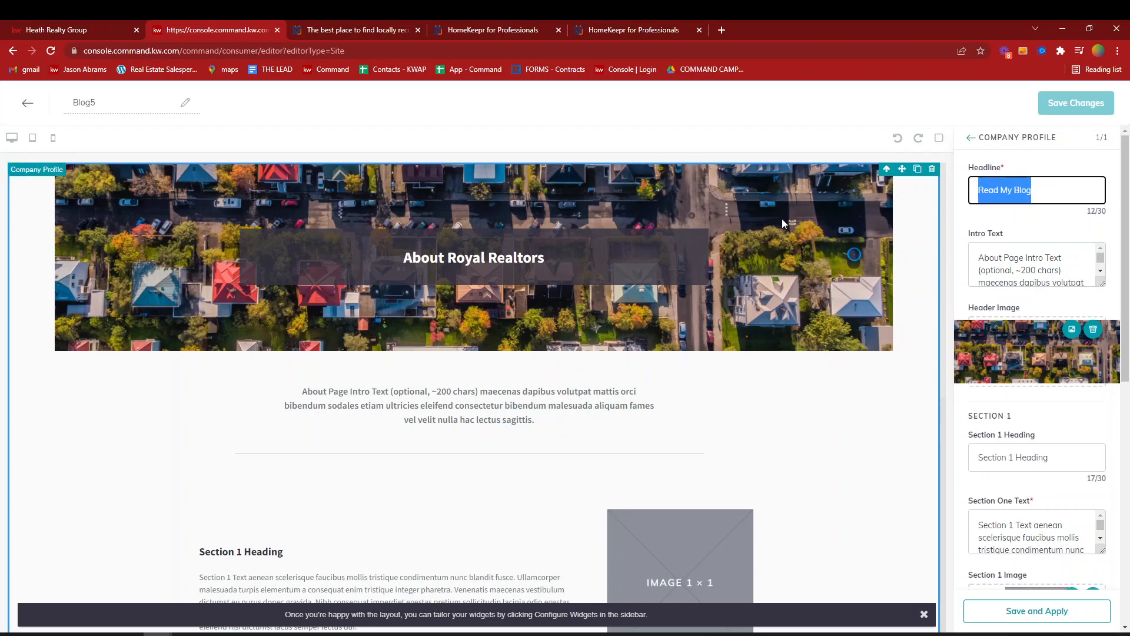
pyautogui.click(481, 254)
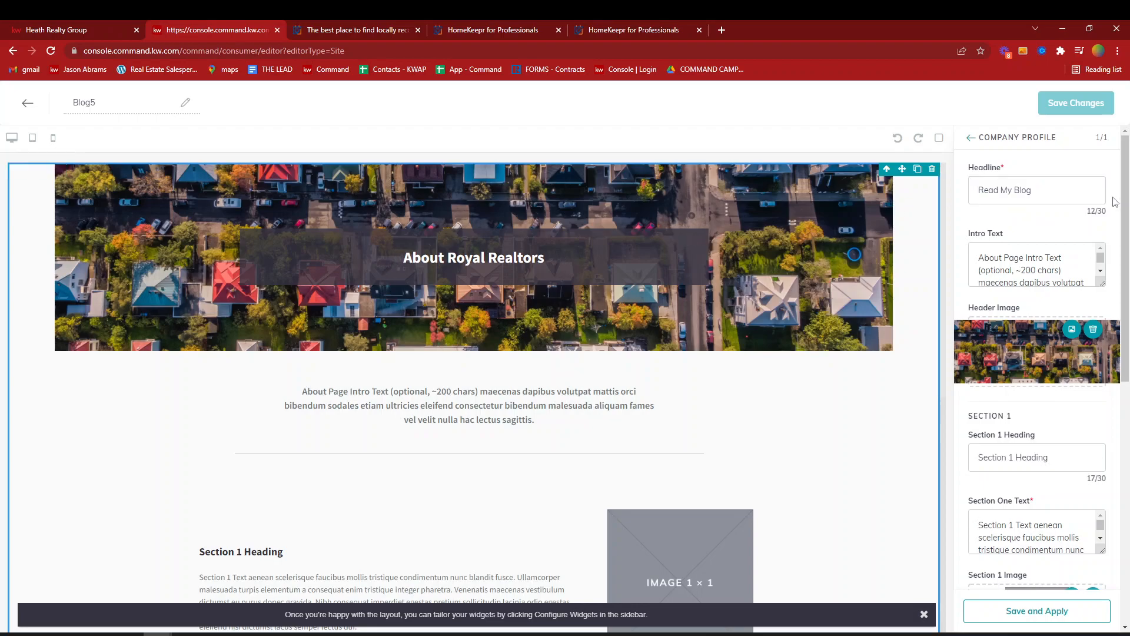
# - Replace the placeholder intro text with the copied HomeKeepr blog iFrame code
pyautogui.tripleClick(1008, 269)
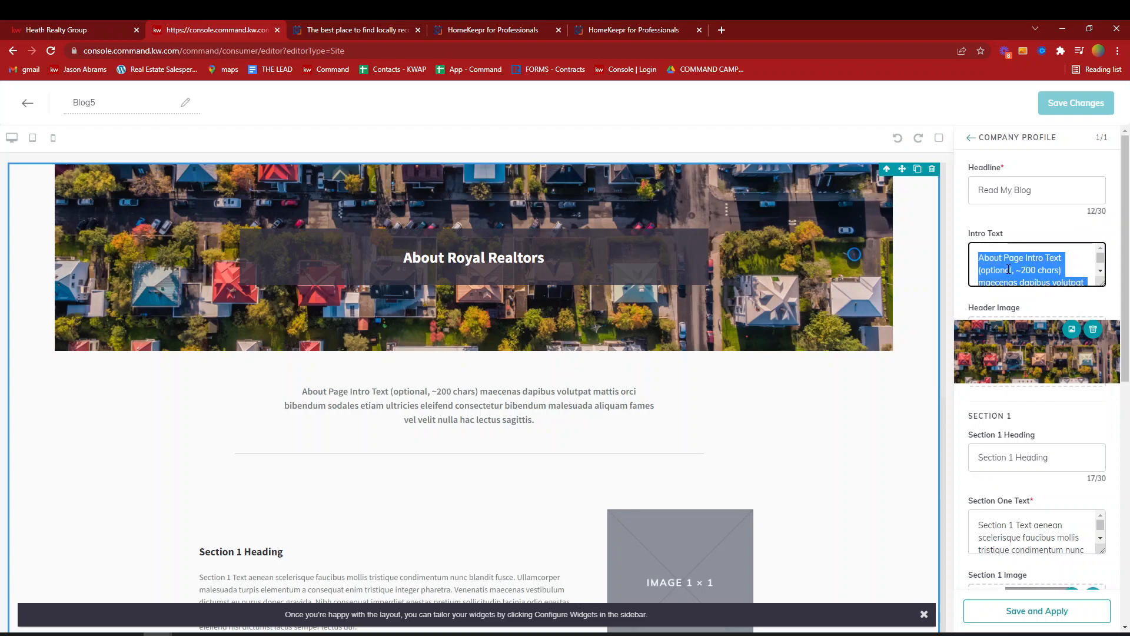
pyautogui.press('BackSpace')
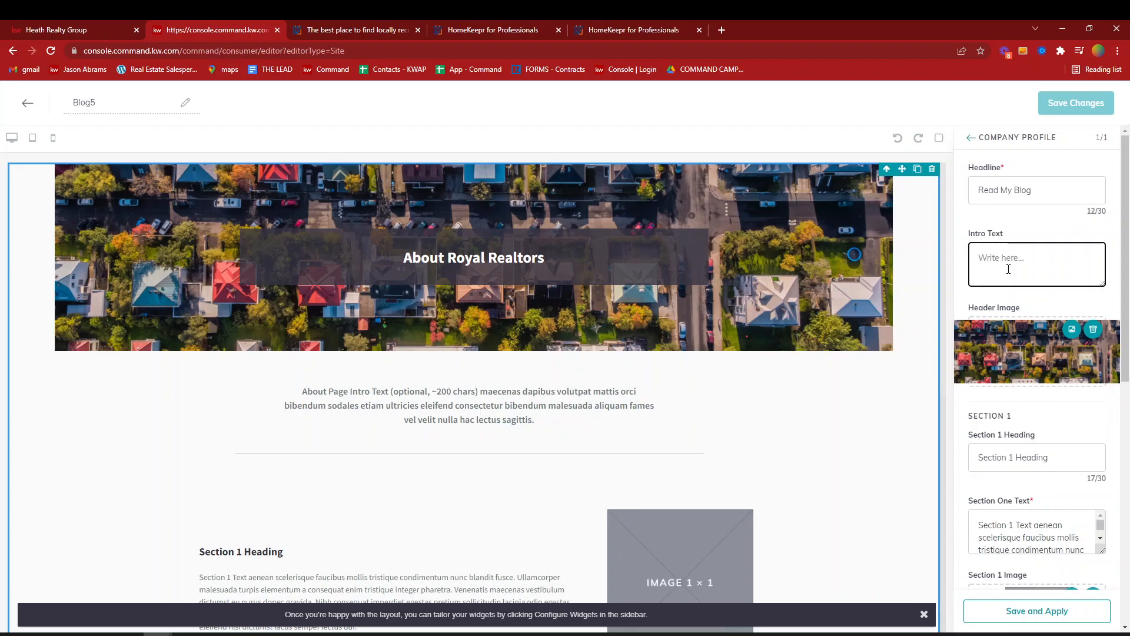
pyautogui.hotkey('ctrl', 'v')
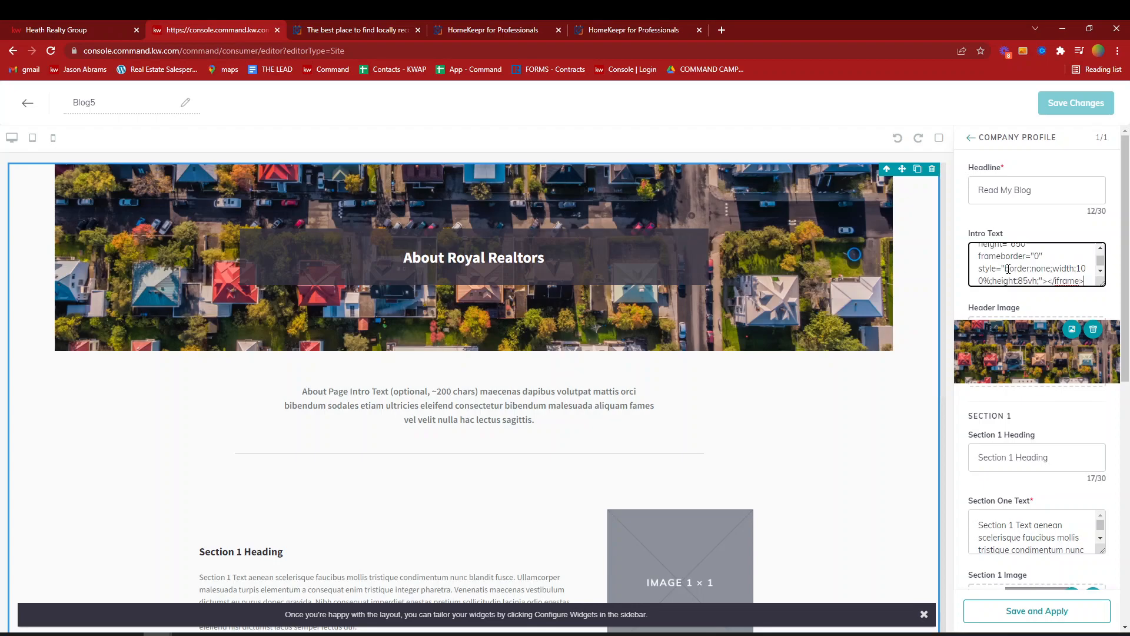
# - Copy My Blog Widget's iFrame code from the HomeKeepr Widgets page again and return to the KW Command editor
pyautogui.click(594, 28)
pyautogui.click(489, 25)
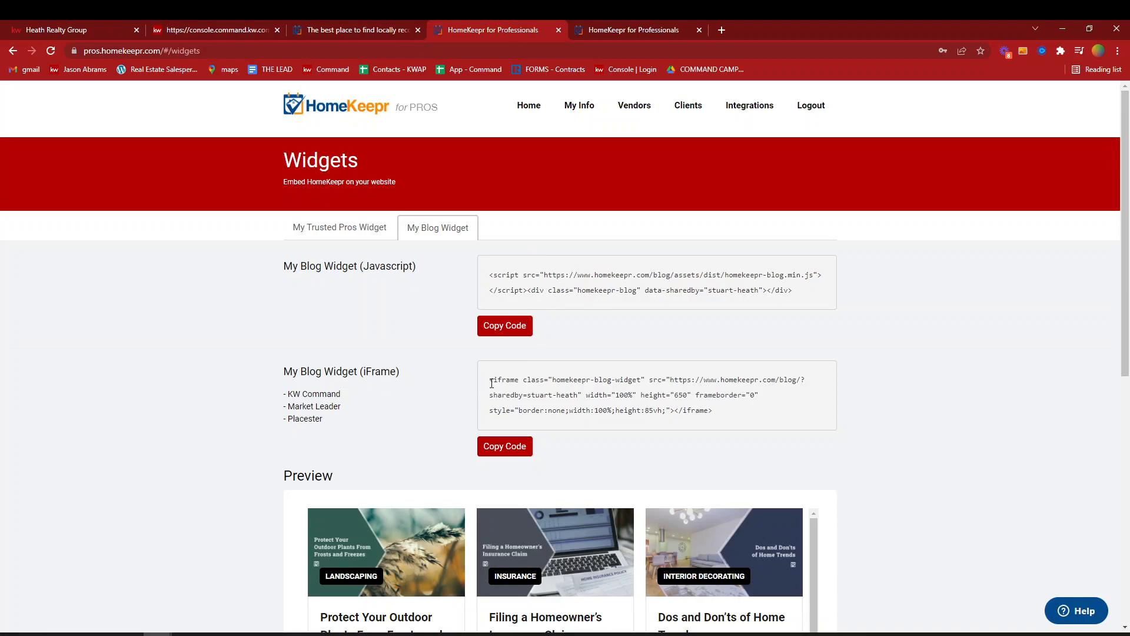
pyautogui.click(511, 453)
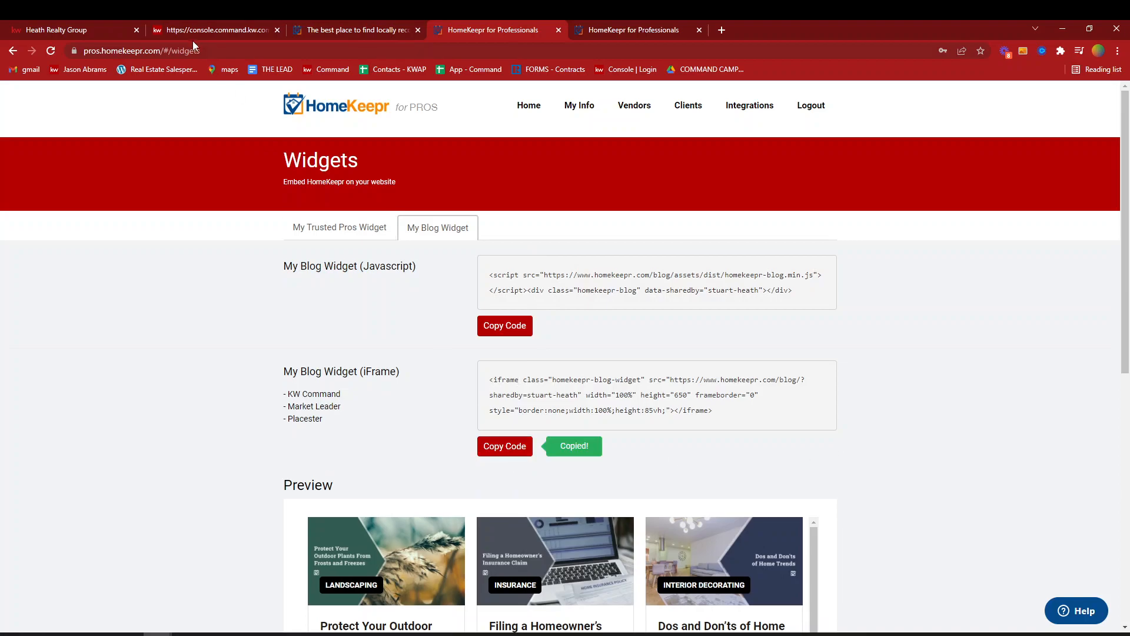
pyautogui.click(176, 25)
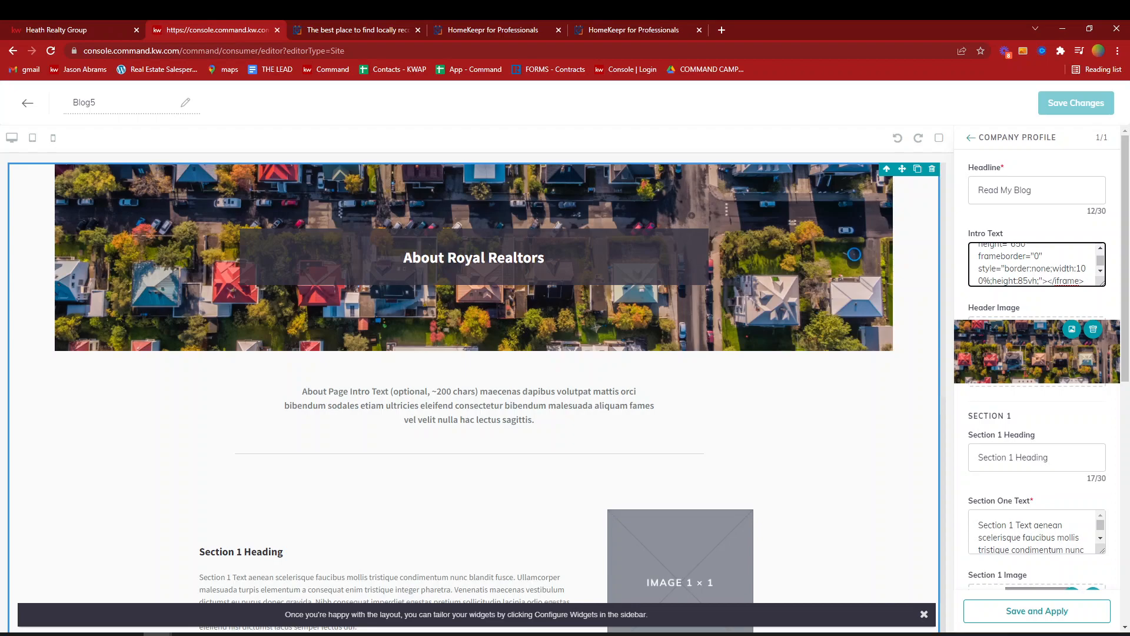
# - Clear the Section 1 heading, replace its text with "Thank you for reading our blog." and remove its image
pyautogui.tripleClick(1013, 459)
pyautogui.click(1012, 459)
pyautogui.press('BackSpace')
pyautogui.tripleClick(1015, 457)
pyautogui.press('BackSpace')
pyautogui.tripleClick(1034, 532)
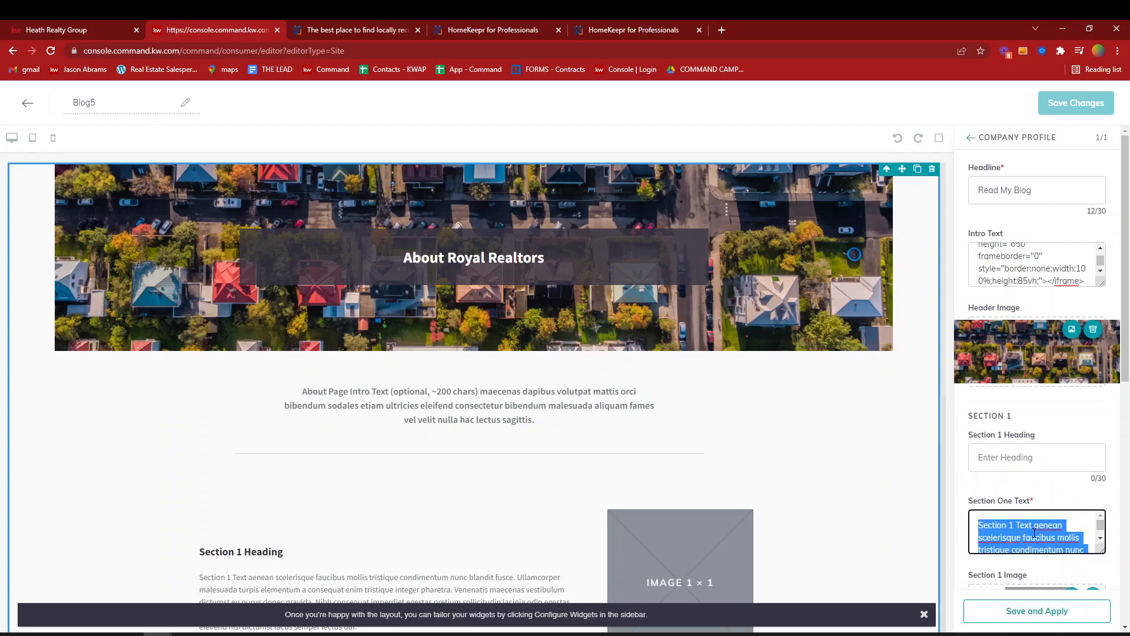
pyautogui.press('BackSpace')
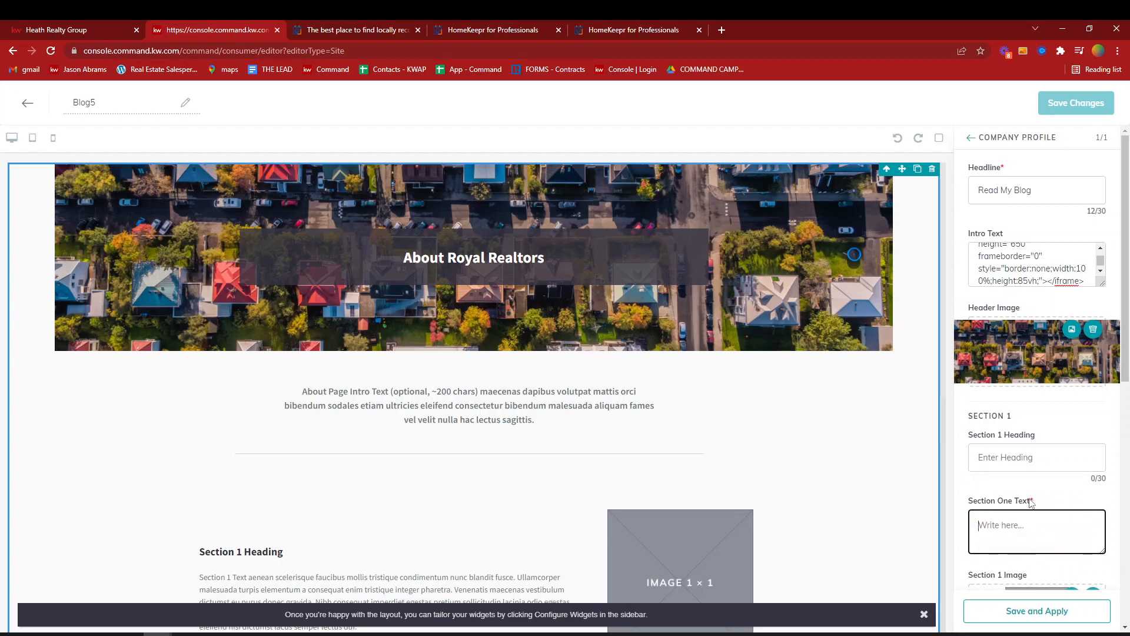
pyautogui.write('Thank you for reading our blog.')
pyautogui.scroll(-4, 1089, 488)
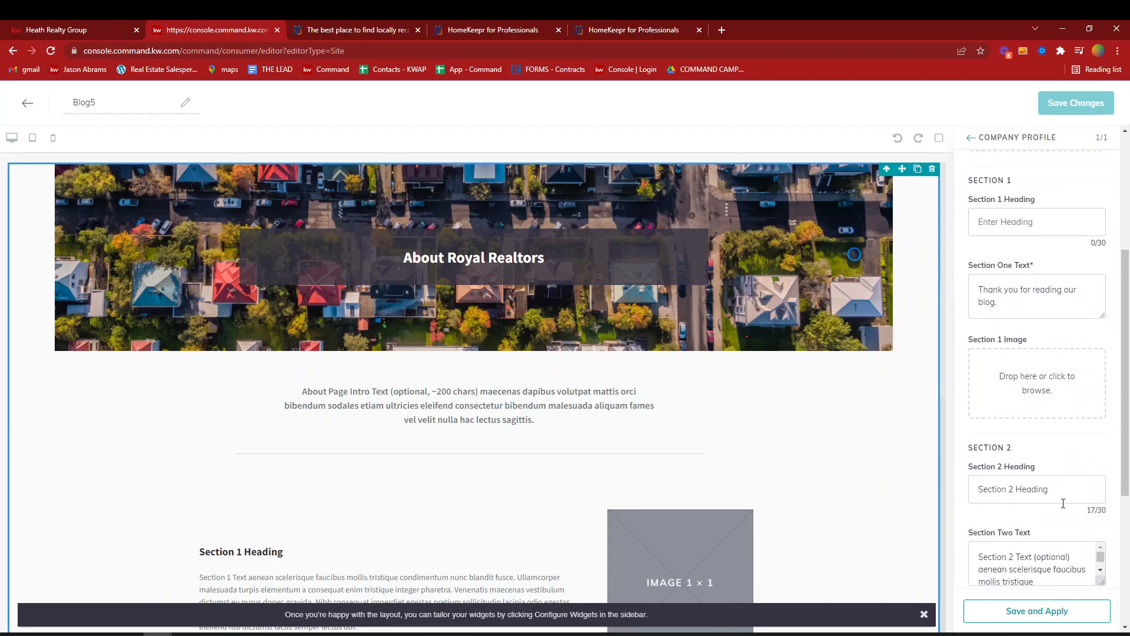
# - Clear the Section 2 heading and text and remove the Section 2 image
pyautogui.doubleClick(1039, 488)
pyautogui.hotkey('ctrl', 'a')
pyautogui.press('BackSpace')
pyautogui.click(1036, 555)
pyautogui.hotkey('ctrl', 'a')
pyautogui.press('BackSpace')
pyautogui.scroll(-2, 1036, 530)
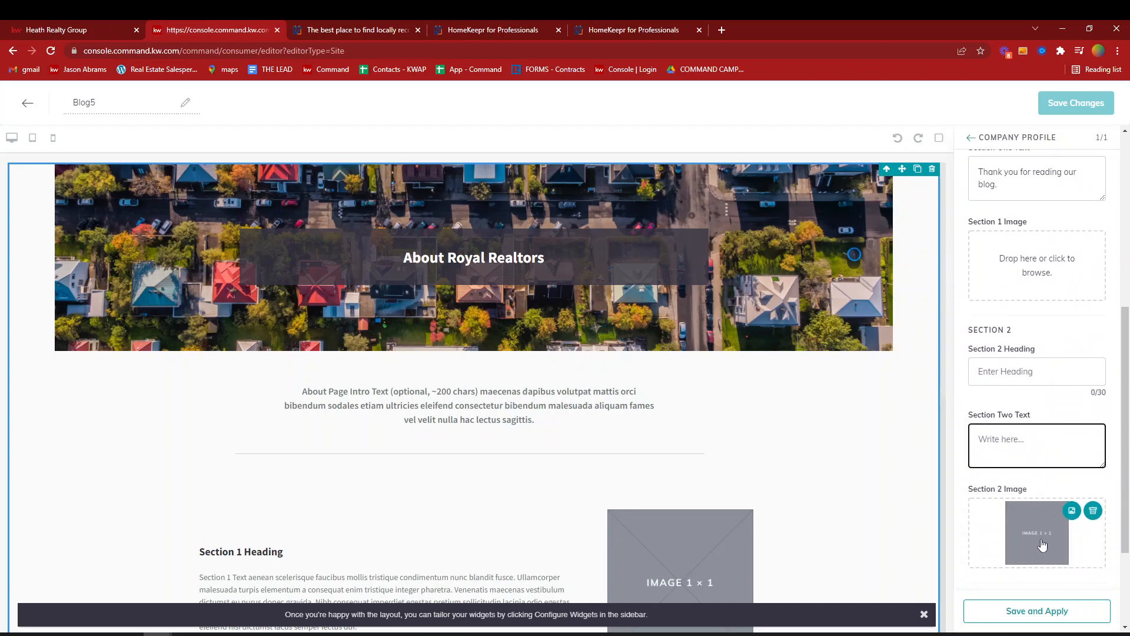
pyautogui.click(1093, 512)
# - Clear the footer heading and footer text, and save and apply the Company Profile settings
pyautogui.scroll(-2, 1053, 525)
pyautogui.doubleClick(1048, 505)
pyautogui.hotkey('ctrl', 'a')
pyautogui.press('BackSpace')
pyautogui.click(1046, 569)
pyautogui.hotkey('ctrl', 'a')
pyautogui.press('BackSpace')
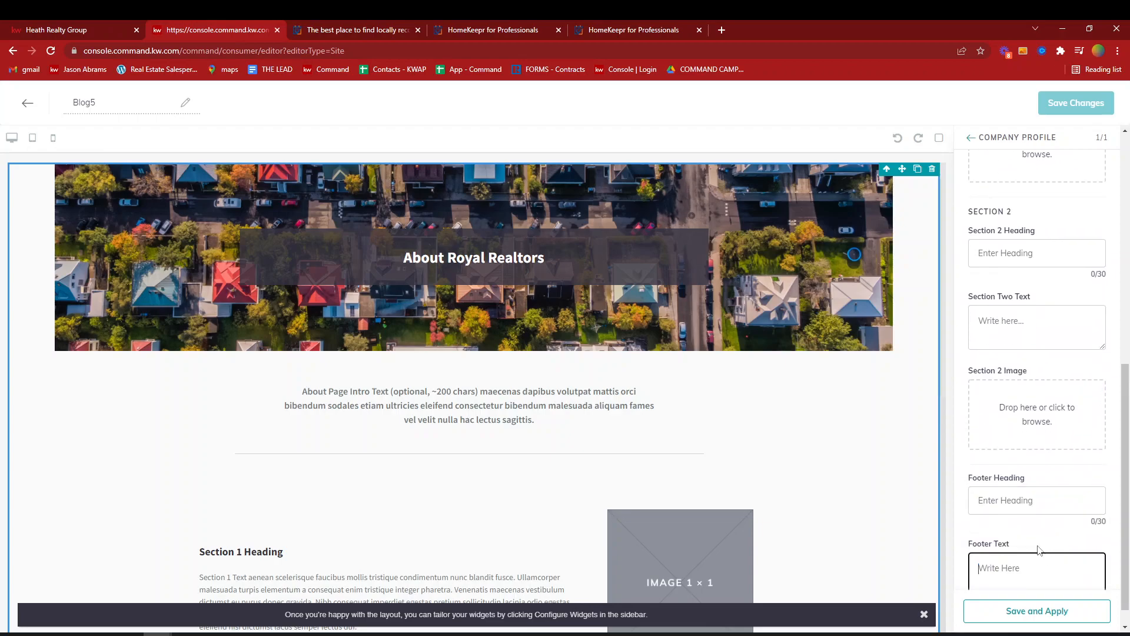
pyautogui.scroll(-2, 483, 506)
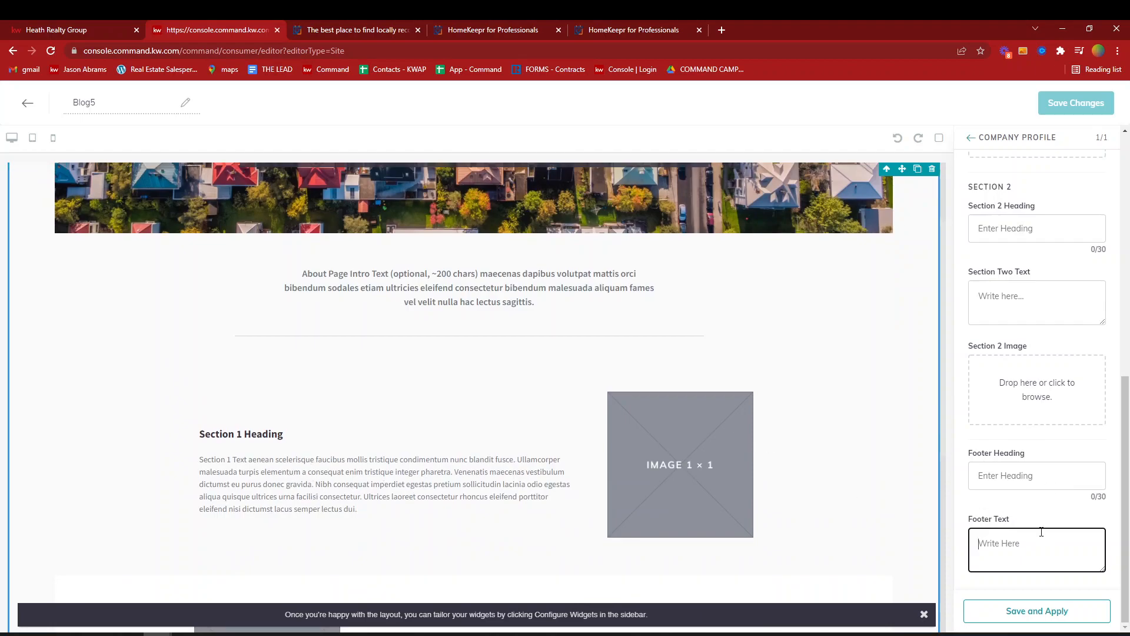
pyautogui.click(1046, 613)
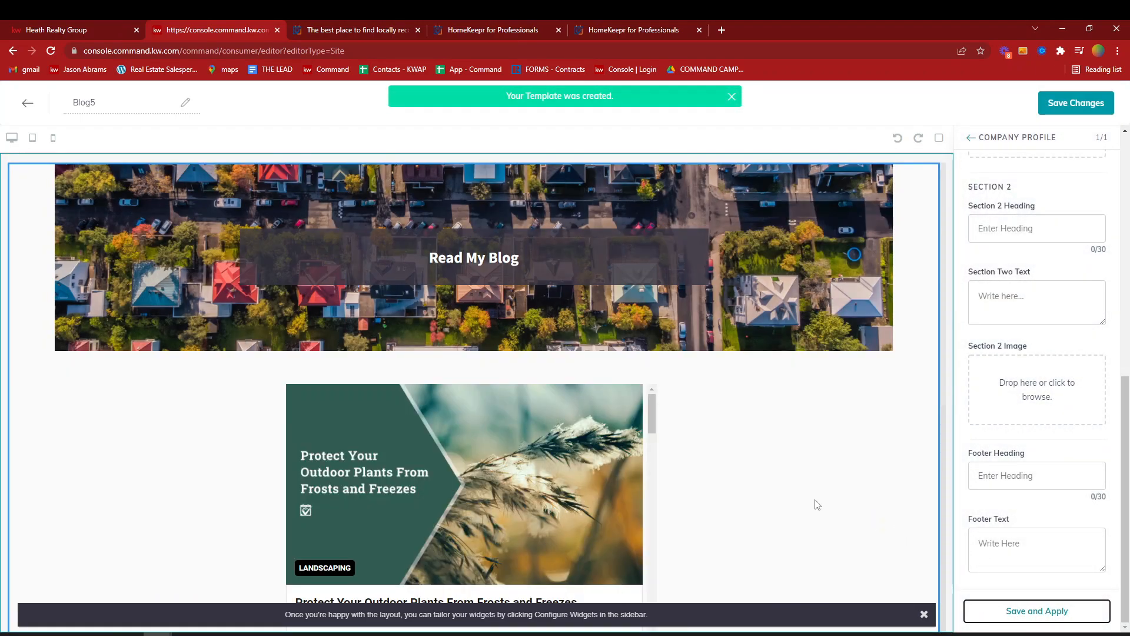
# - Look through the embedded blog feed in the edited page's preview
pyautogui.scroll(-4, 814, 501)
pyautogui.scroll(-1, 589, 435)
pyautogui.scroll(1, 585, 438)
pyautogui.scroll(2, 775, 455)
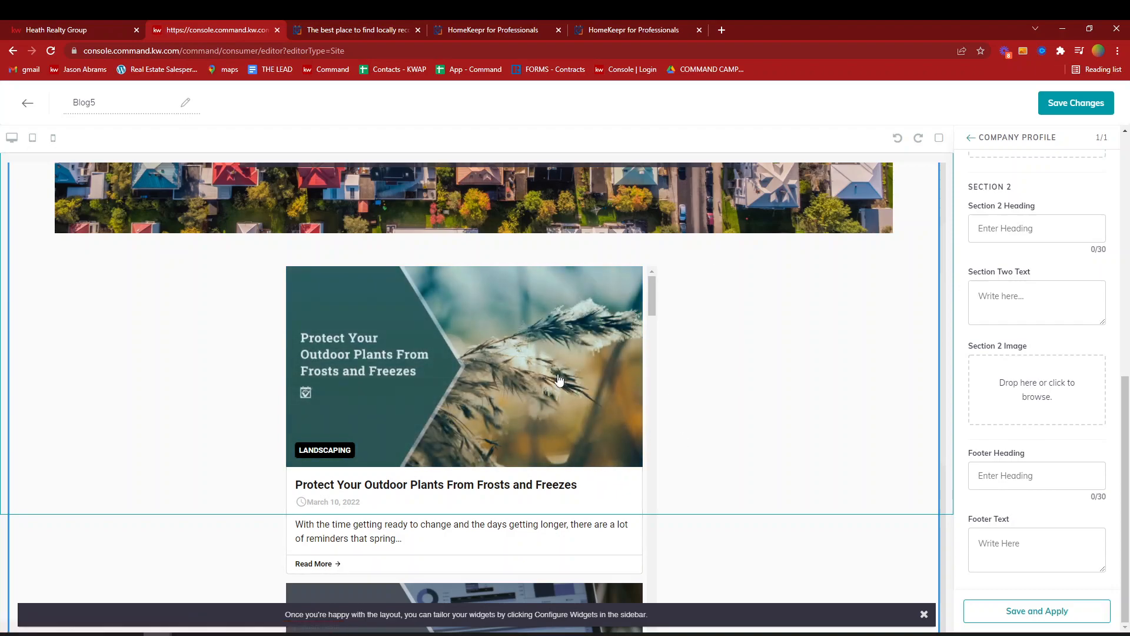
pyautogui.scroll(-5, 541, 379)
pyautogui.scroll(-5, 541, 378)
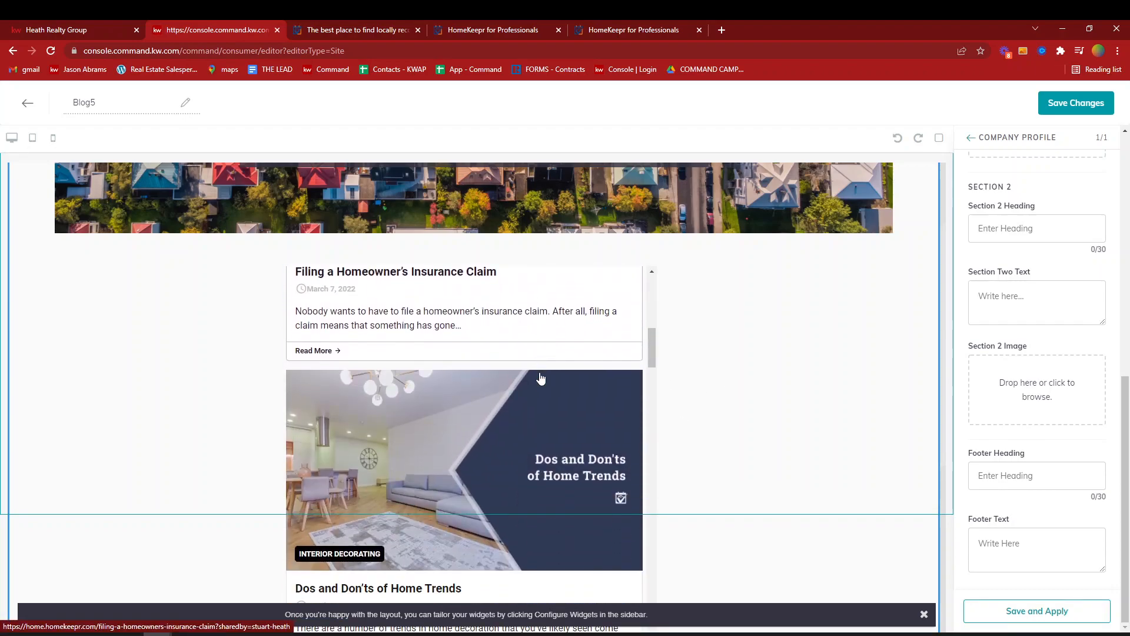
# - Compare the published HomeKeepr blog page with the editor's preview, checking the feed's column layout at a reduced browser zoom
pyautogui.click(115, 28)
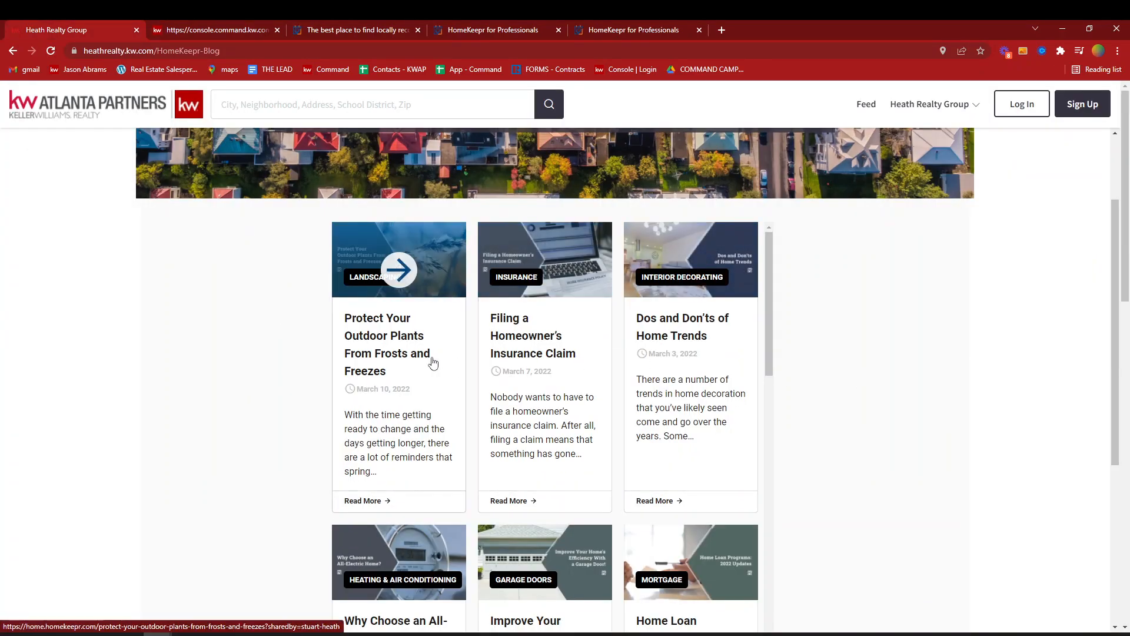
pyautogui.scroll(-4, 677, 365)
pyautogui.scroll(-2, 676, 391)
pyautogui.scroll(10, 695, 400)
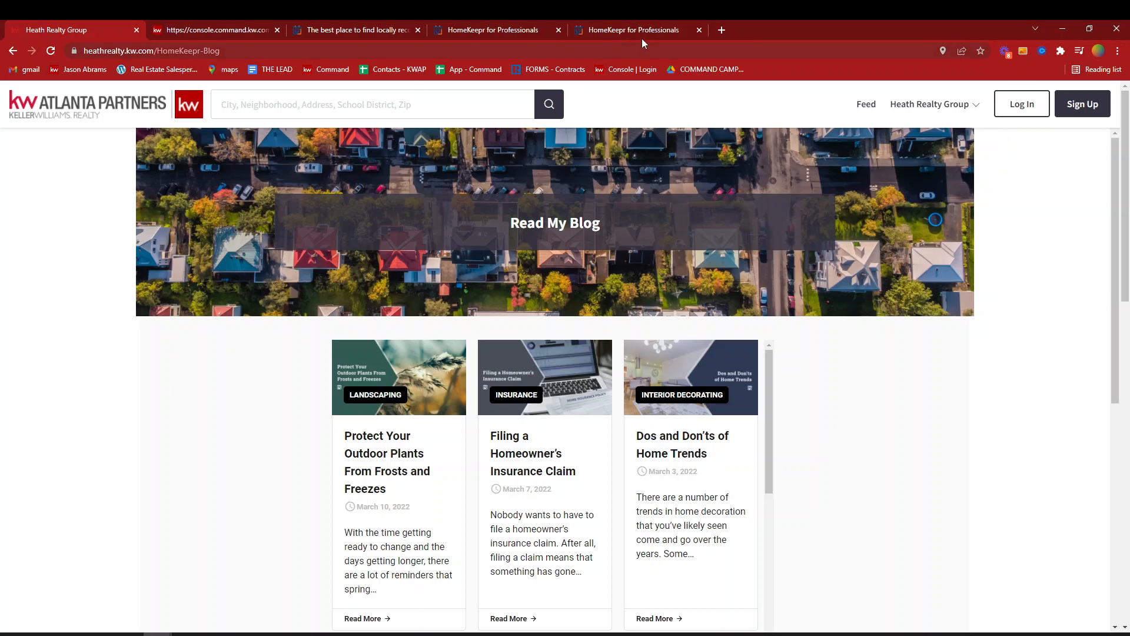
pyautogui.click(216, 28)
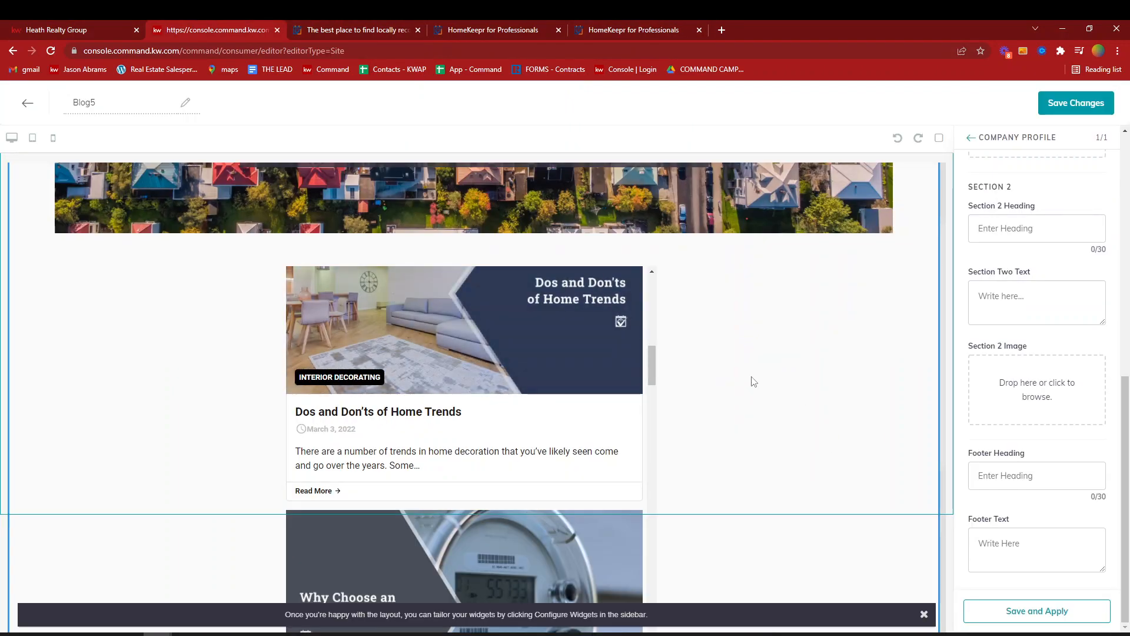
pyautogui.hotkey('ctrl', '-')
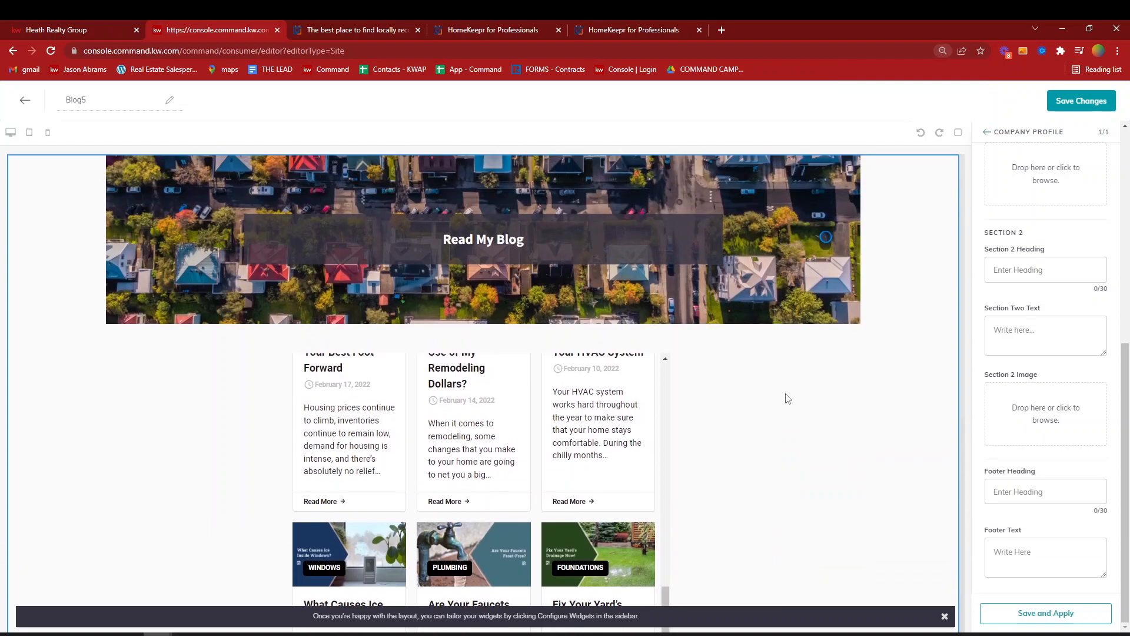
pyautogui.scroll(8, 570, 419)
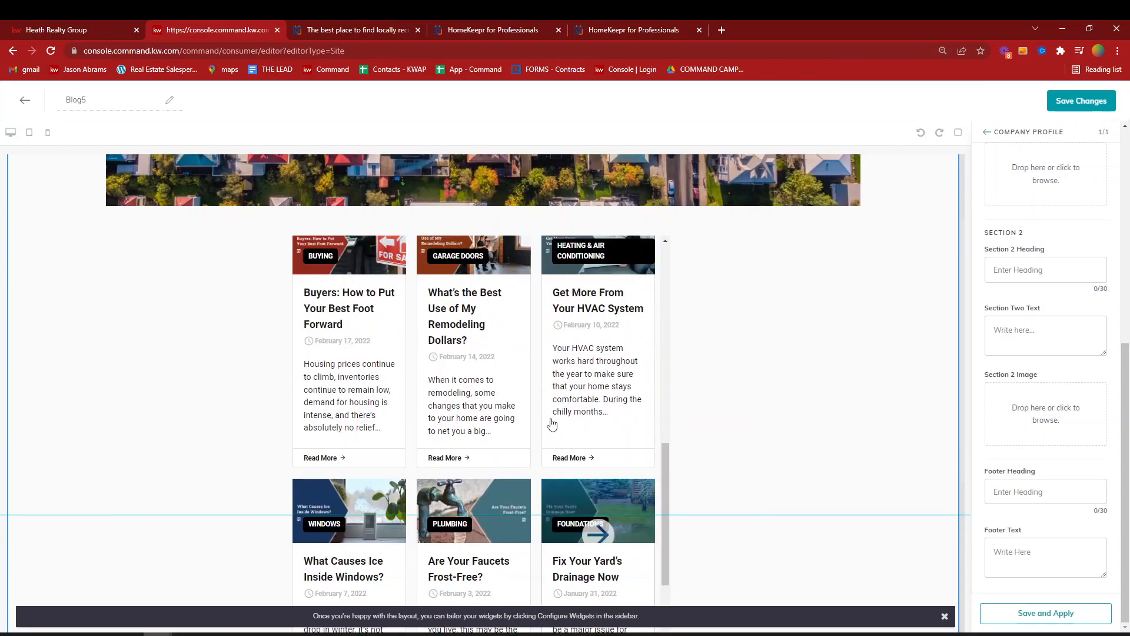
pyautogui.hotkey('ctrl', '+')
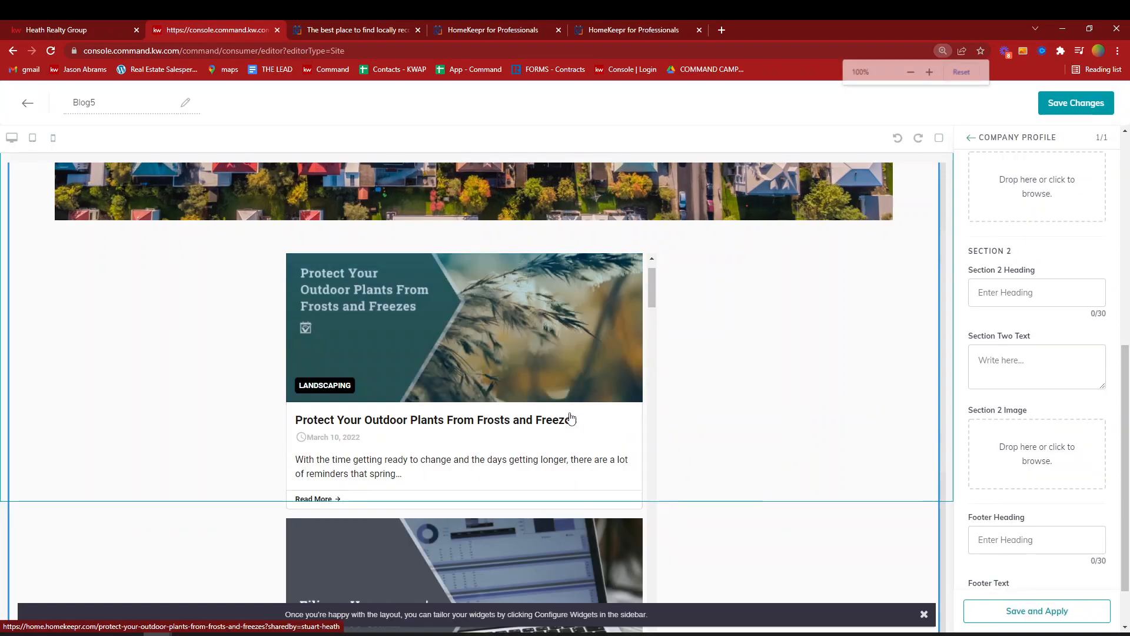
pyautogui.hotkey('ctrl', '-')
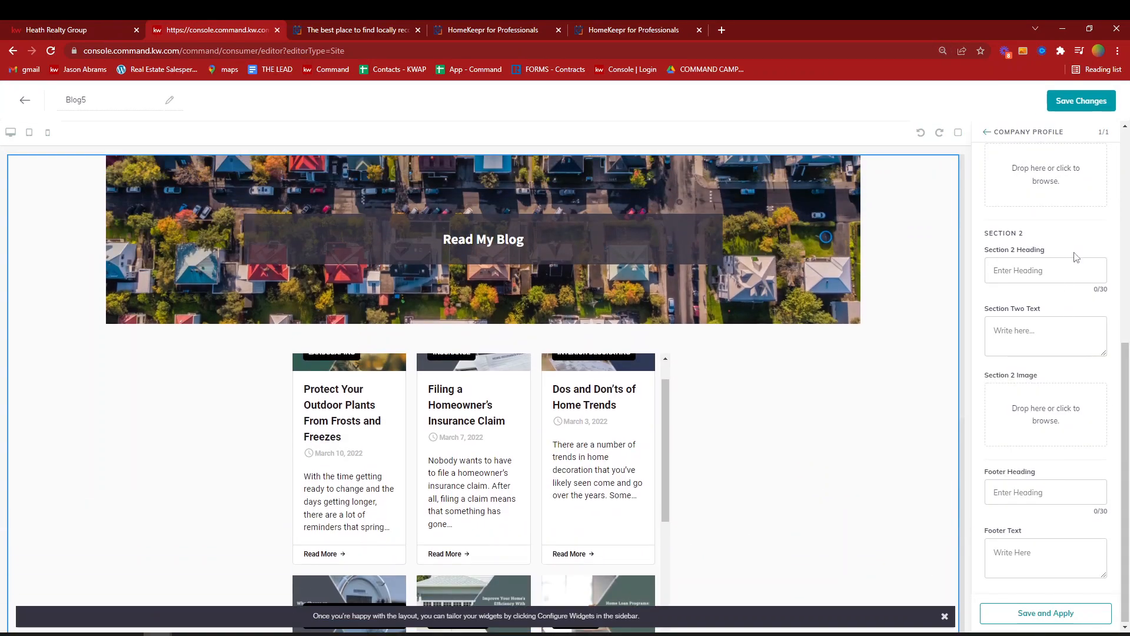
# - Save the changes to the Blog5 page and return to the Agent Site Pages settings
pyautogui.click(1086, 109)
pyautogui.click(616, 415)
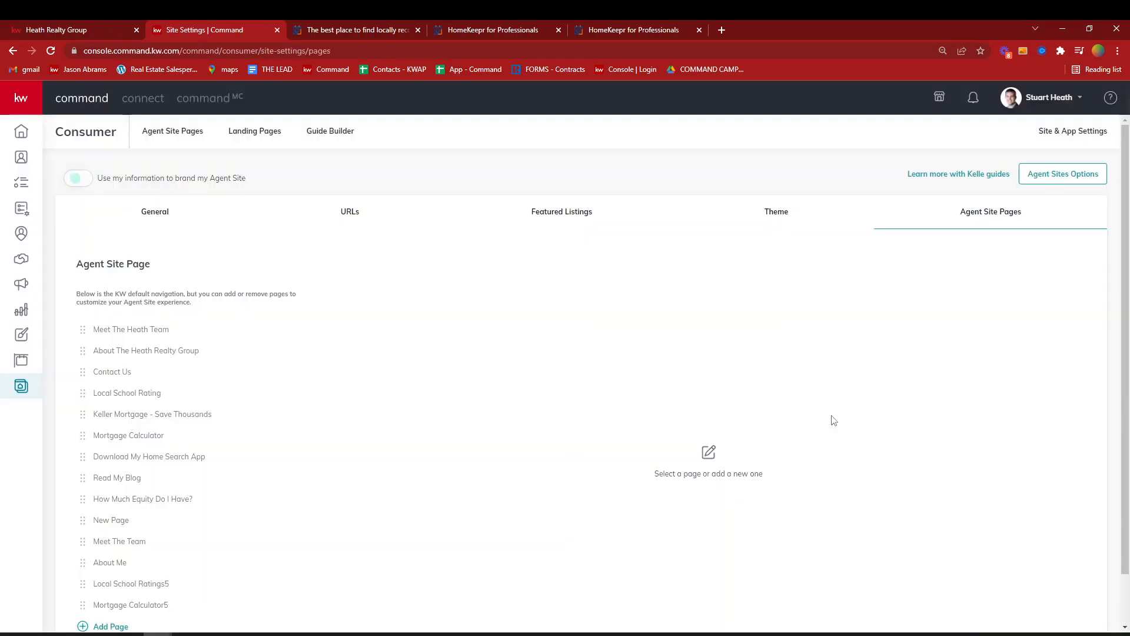
# - Add a new page to the agent site and select Blog5 as its content
pyautogui.scroll(-1, 430, 434)
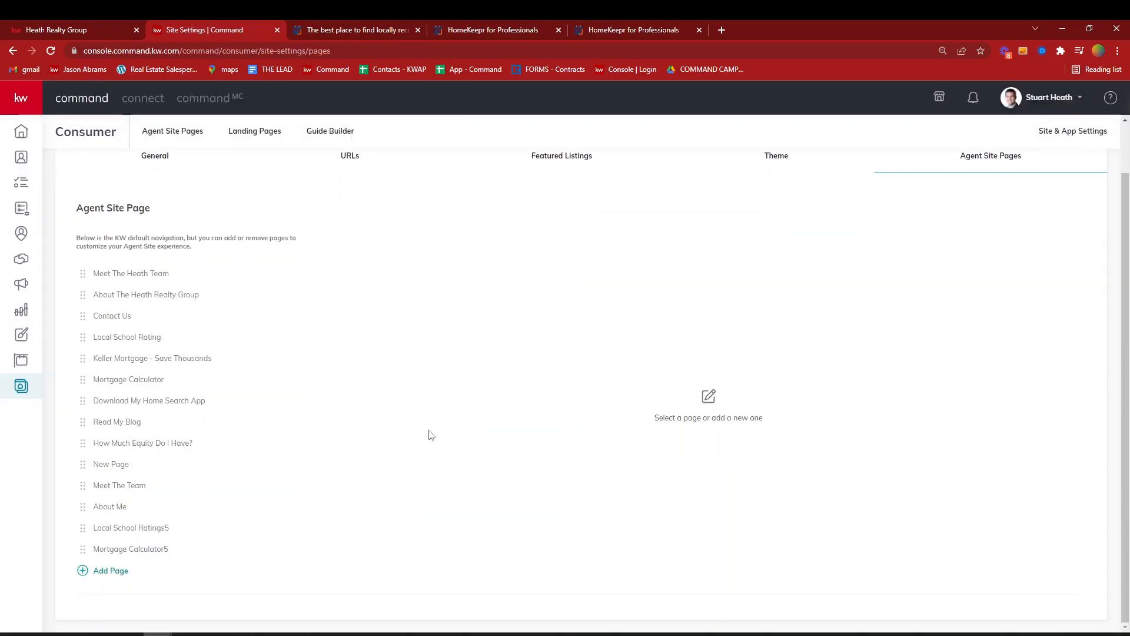
pyautogui.click(108, 574)
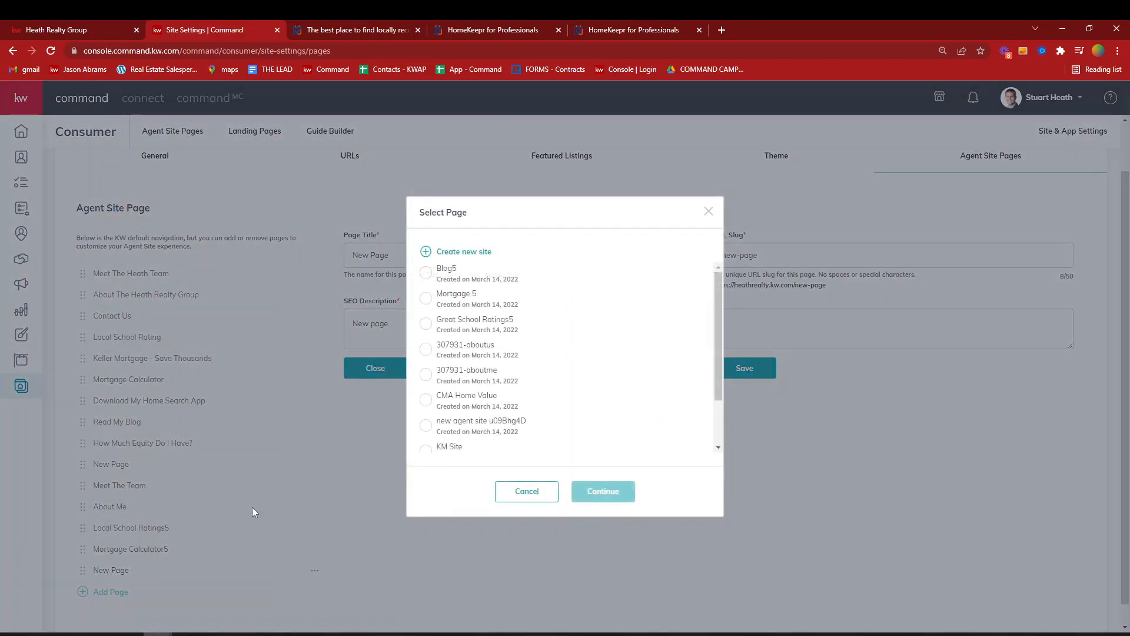
pyautogui.click(426, 275)
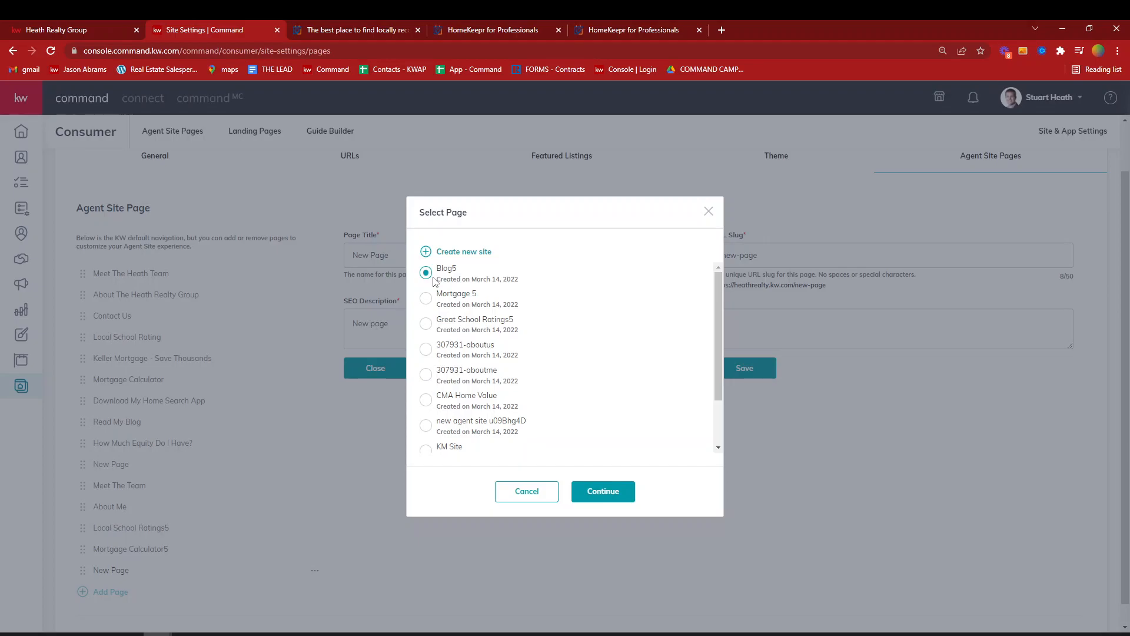
pyautogui.click(607, 494)
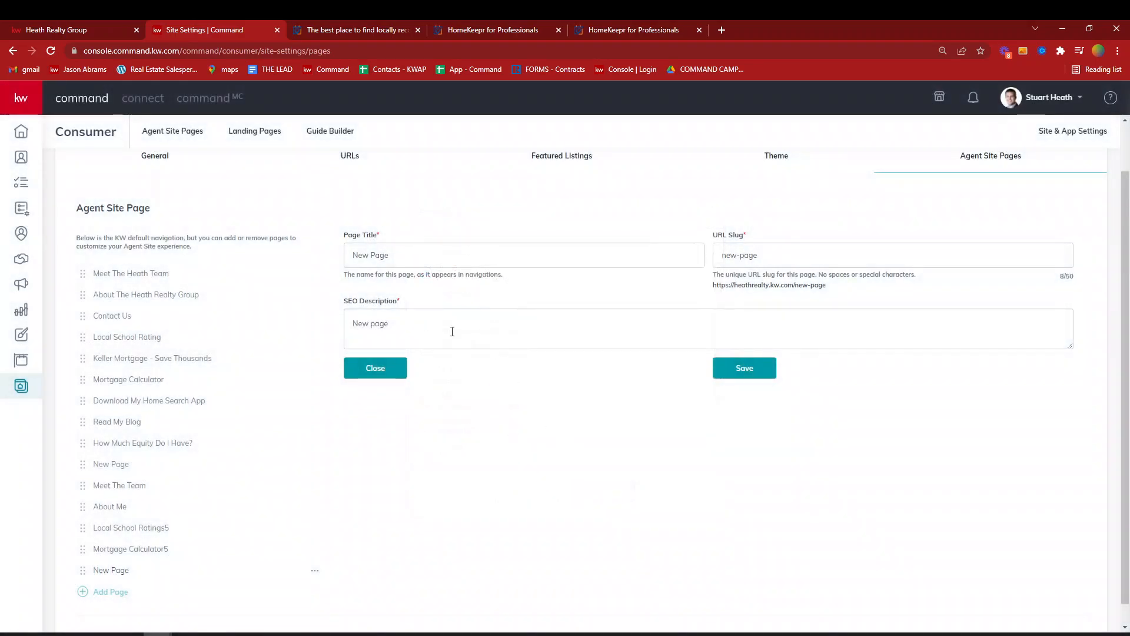
# - Title the new page "Read My Blog5" after checking how page names are listed in the published site's Heath Realty Group navigation
pyautogui.moveTo(416, 253); pyautogui.dragTo(345, 259)
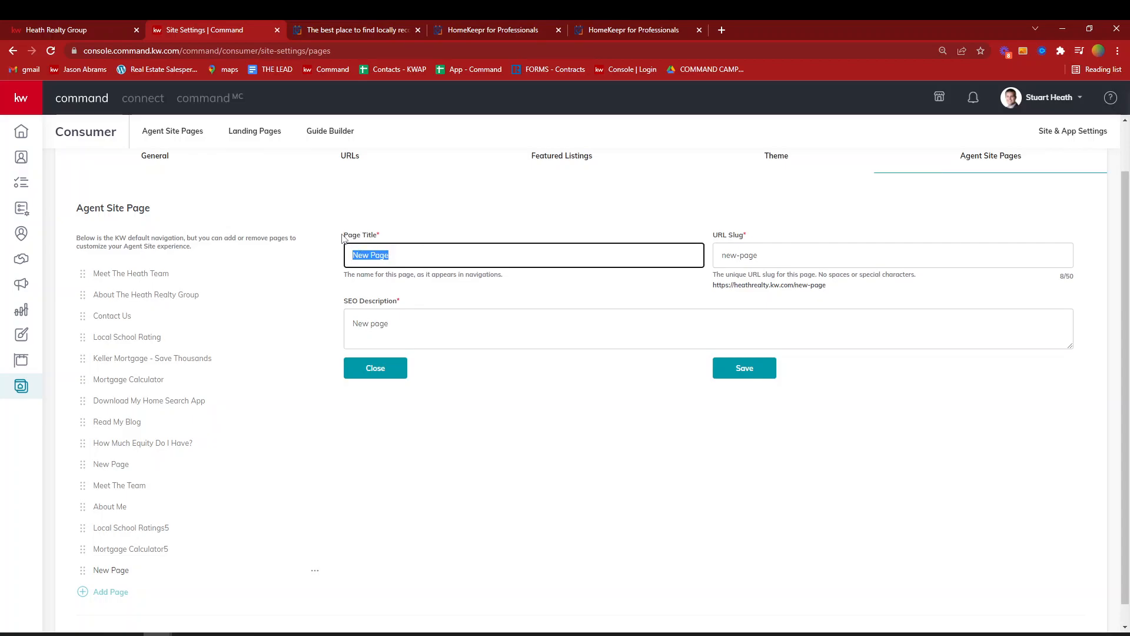
pyautogui.click(65, 25)
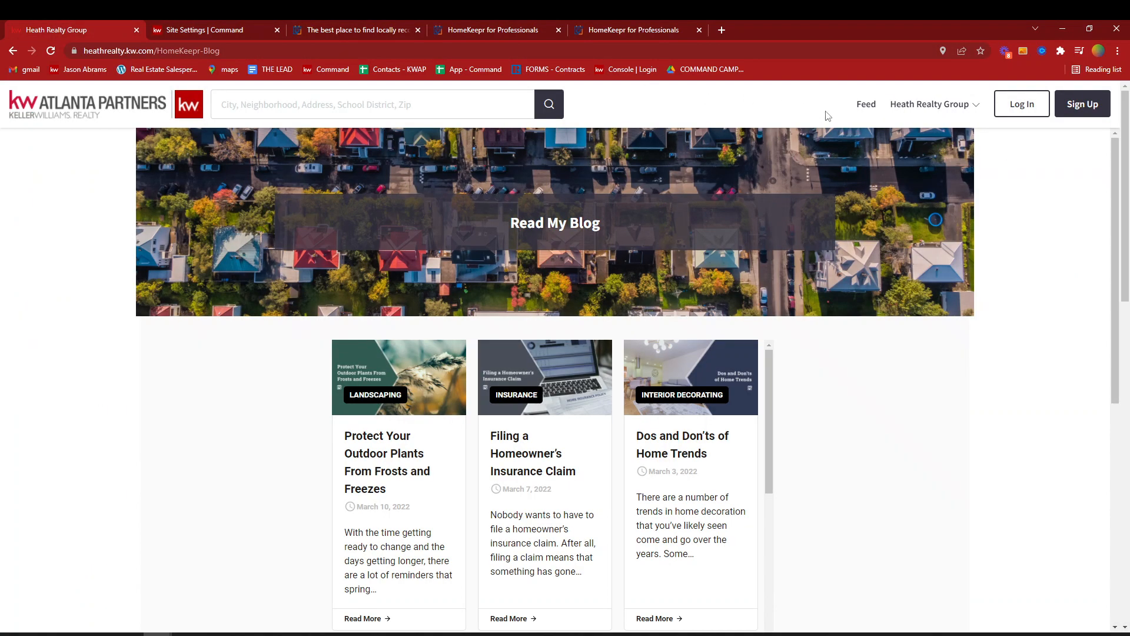
pyautogui.click(944, 107)
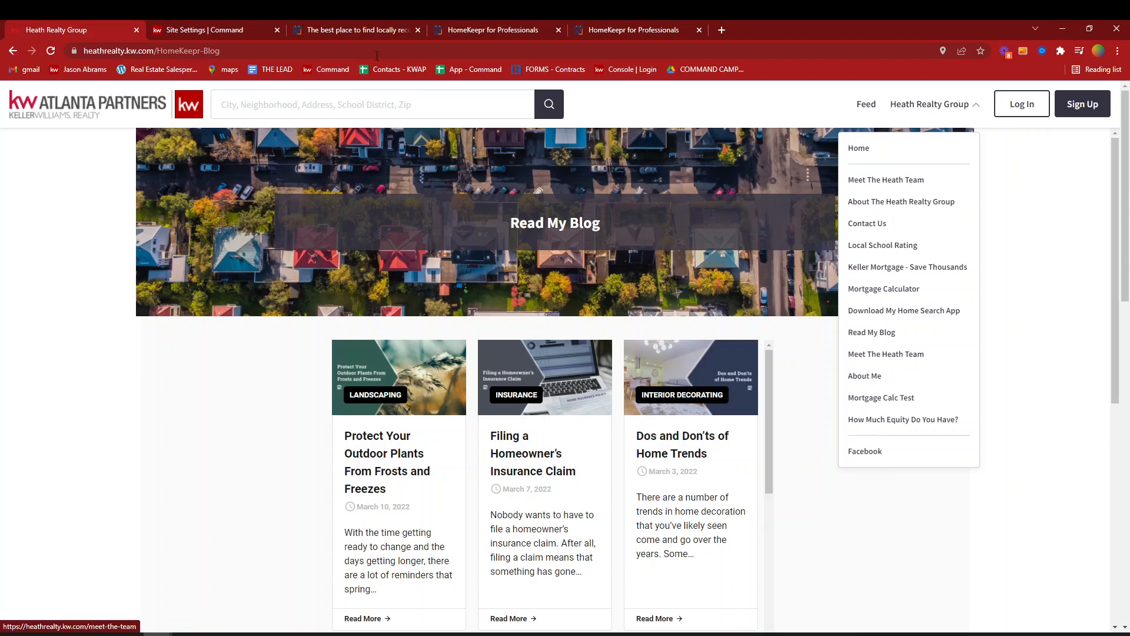
pyautogui.click(263, 27)
pyautogui.write('Read My Blog5')
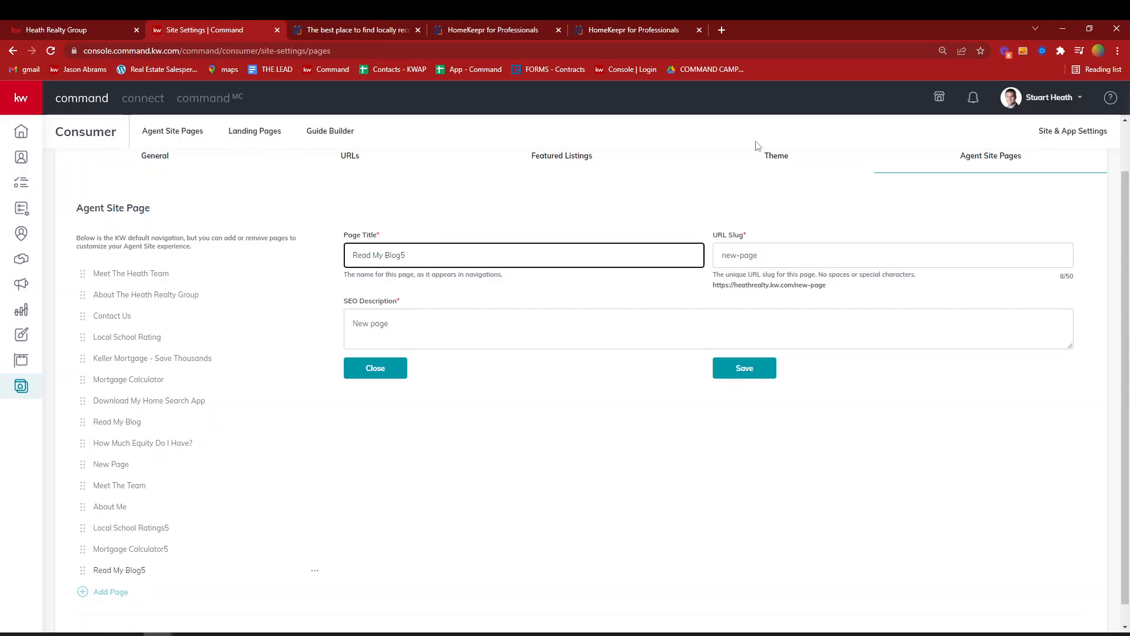
# - Set the page's URL slug to "blog" and its SEO description to "Read My Blog", and save the page settings
pyautogui.click(807, 255)
pyautogui.write('blog')
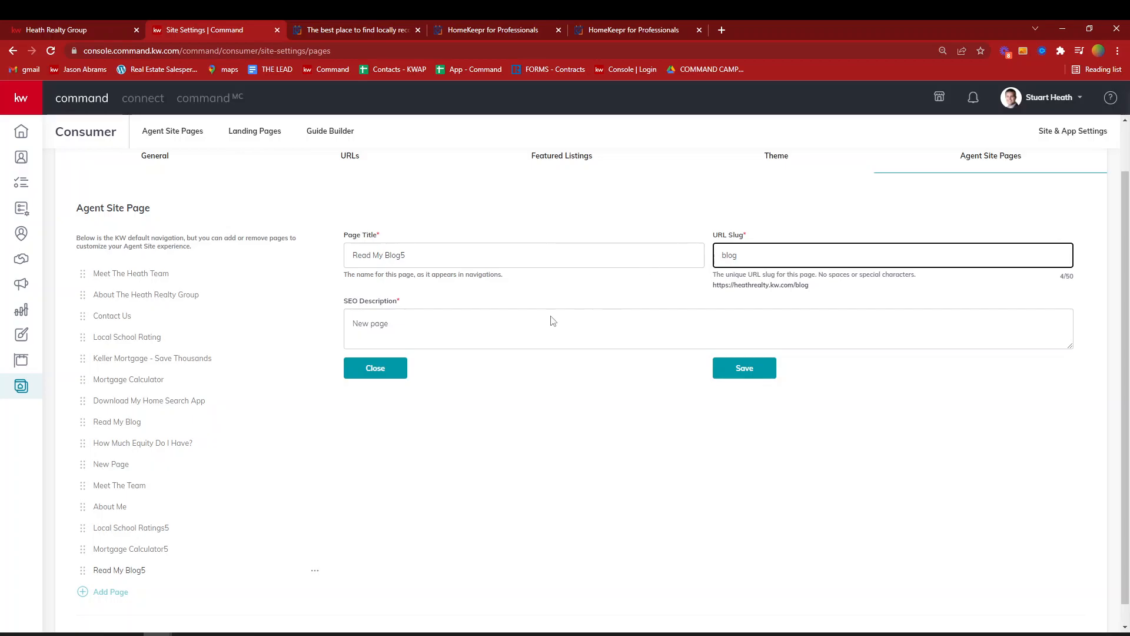
pyautogui.press('Tab')
pyautogui.write('R')
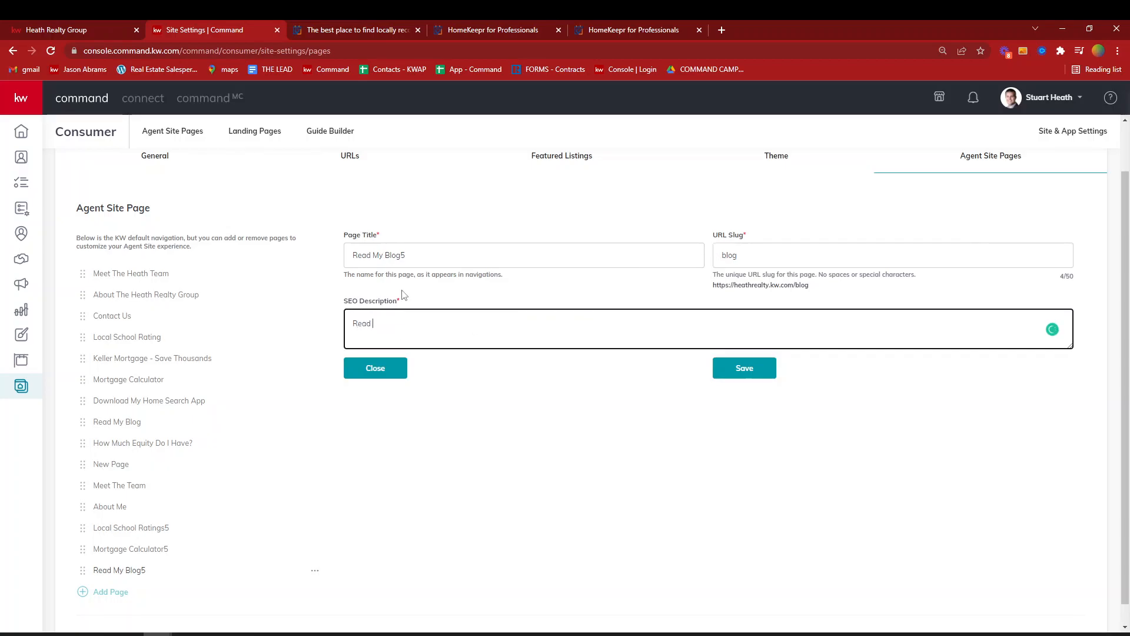
pyautogui.write('ead My Blog')
pyautogui.click(747, 369)
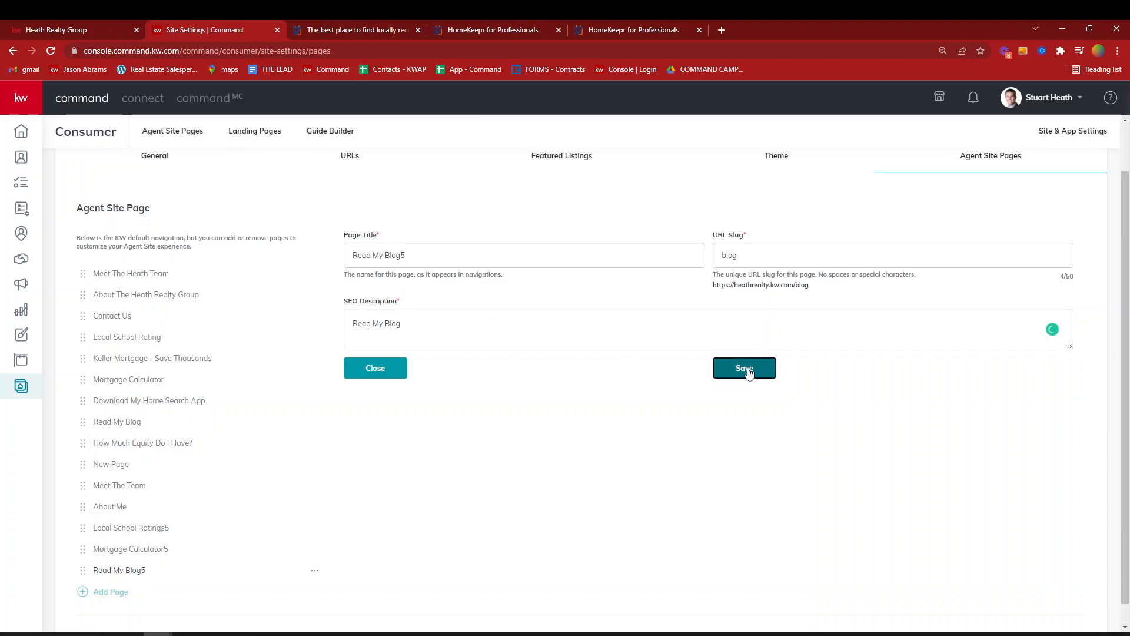
# - Reorder the site page list by moving Read My Blog5 above Mortgage Calculator5, and return it to the end of the list
pyautogui.scroll(-1, 740, 377)
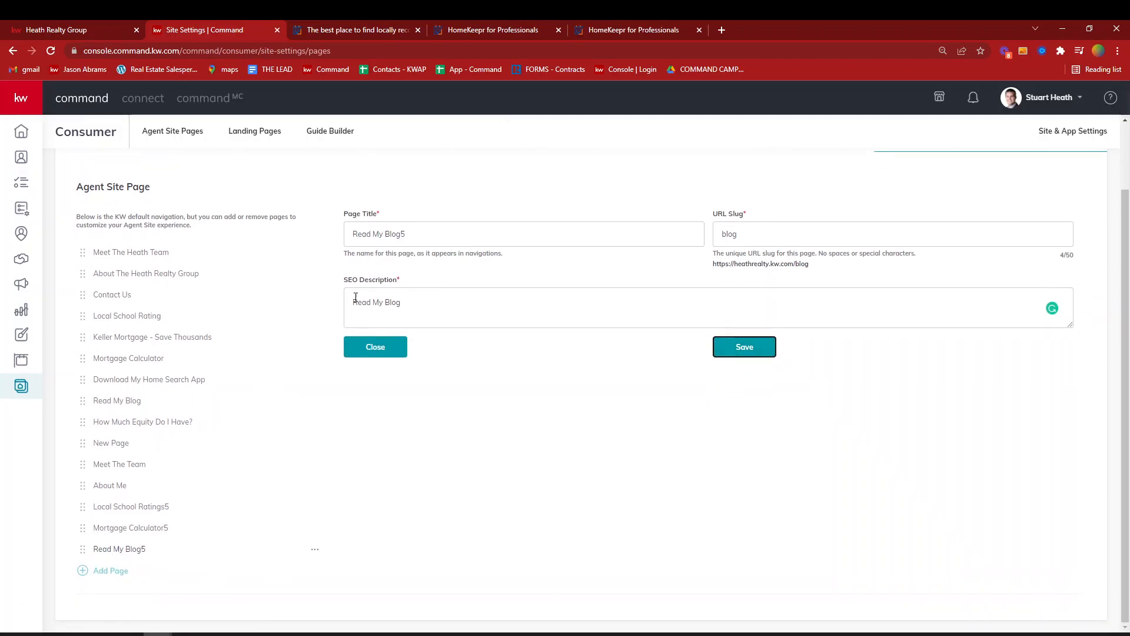
pyautogui.moveTo(137, 555); pyautogui.dragTo(175, 537)
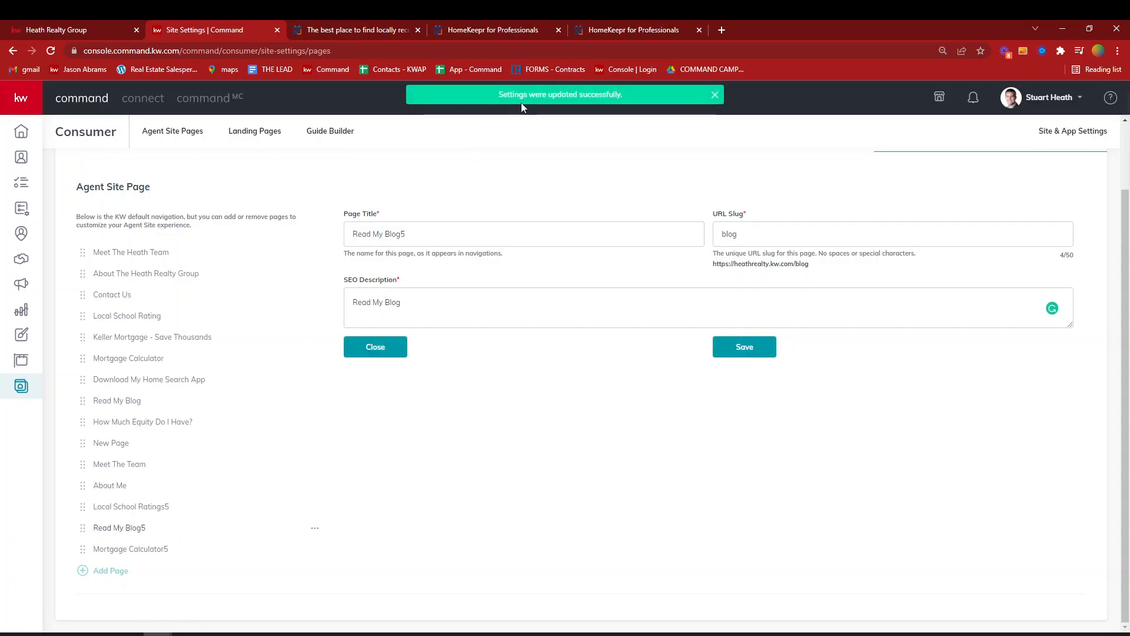
pyautogui.moveTo(128, 534); pyautogui.dragTo(118, 548)
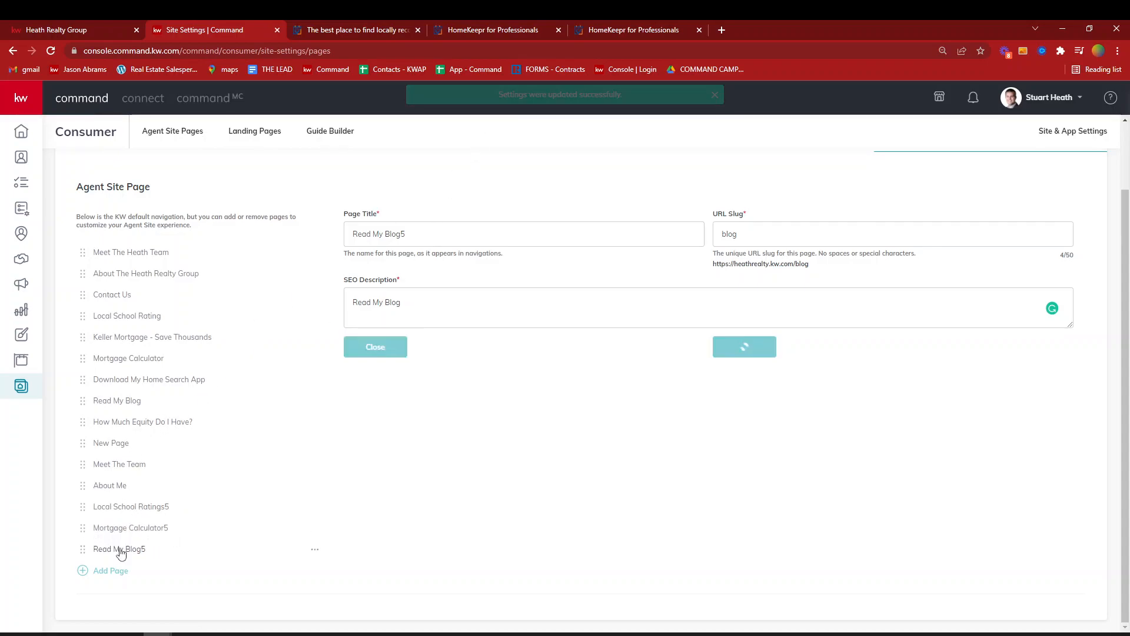